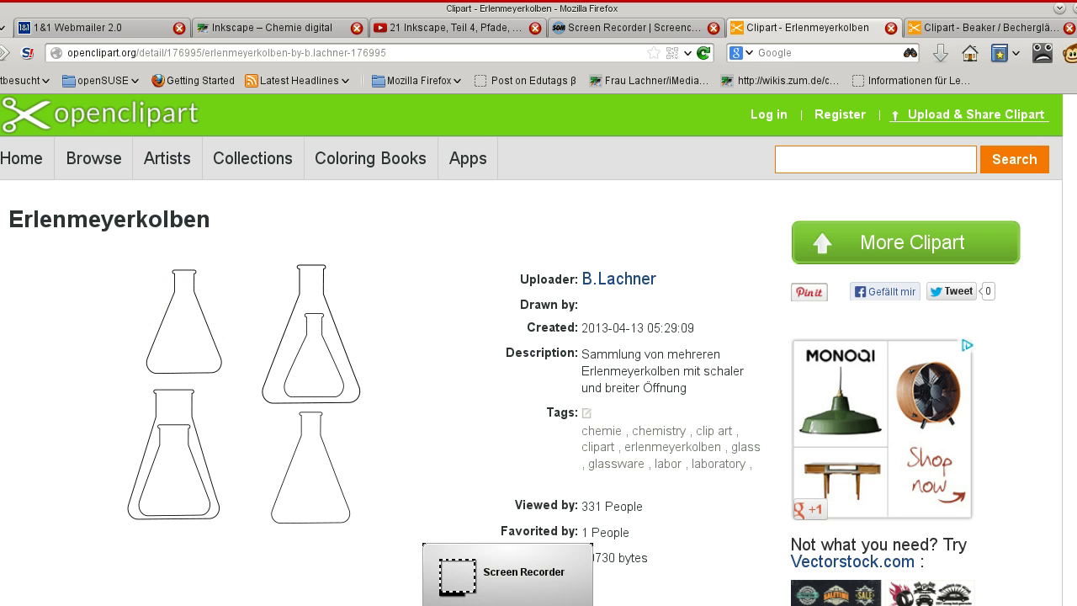
Switch from the Openclipart page in Firefox to Erlenmeyerkolben.svg in Inkscape.
key(alt+Tab)
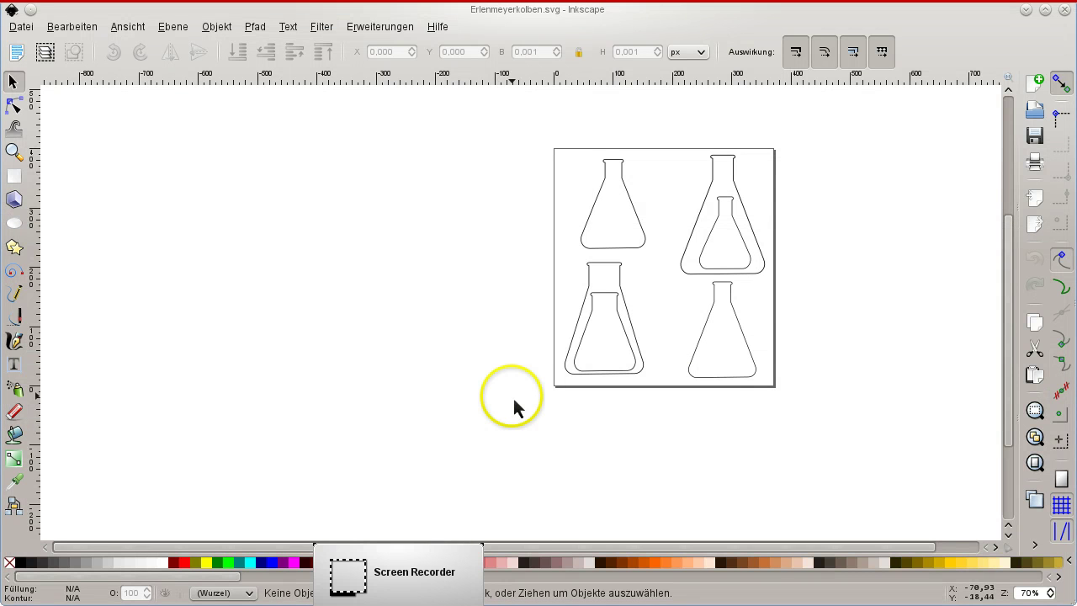
Delete the flasks in the right-hand column.
scroll(608, 337, up, 3)
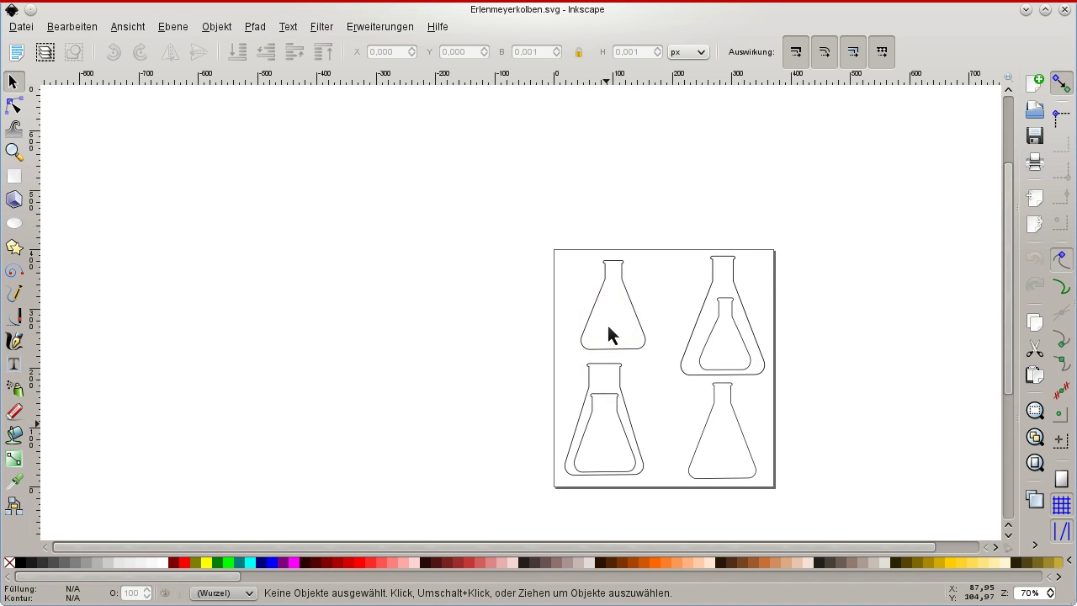
ctrl+scroll(610, 332, up, 1)
scroll(630, 320, down, 1)
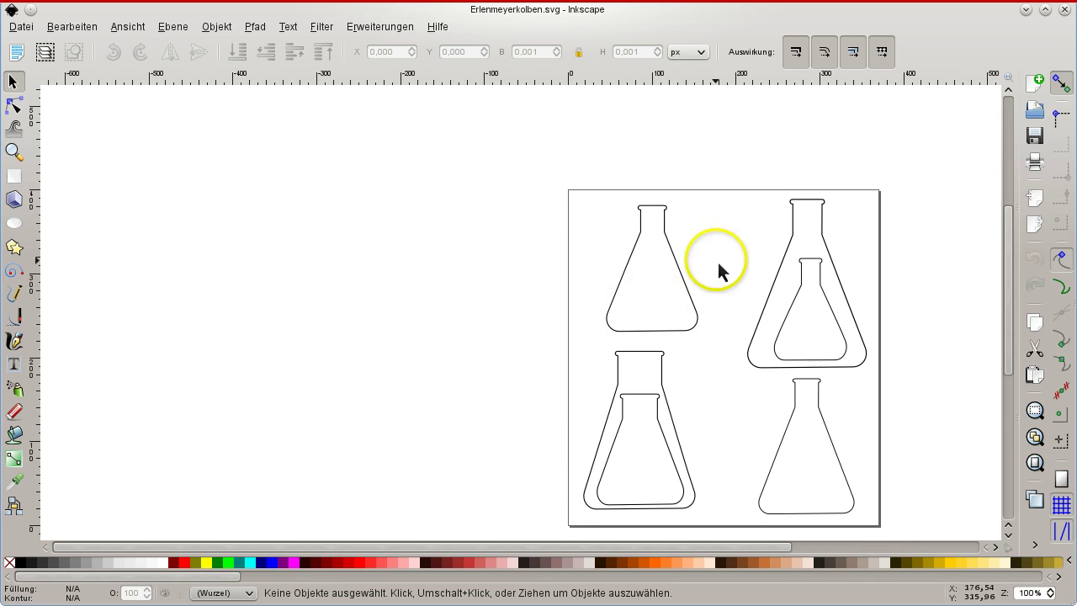
drag(718, 166, 922, 534)
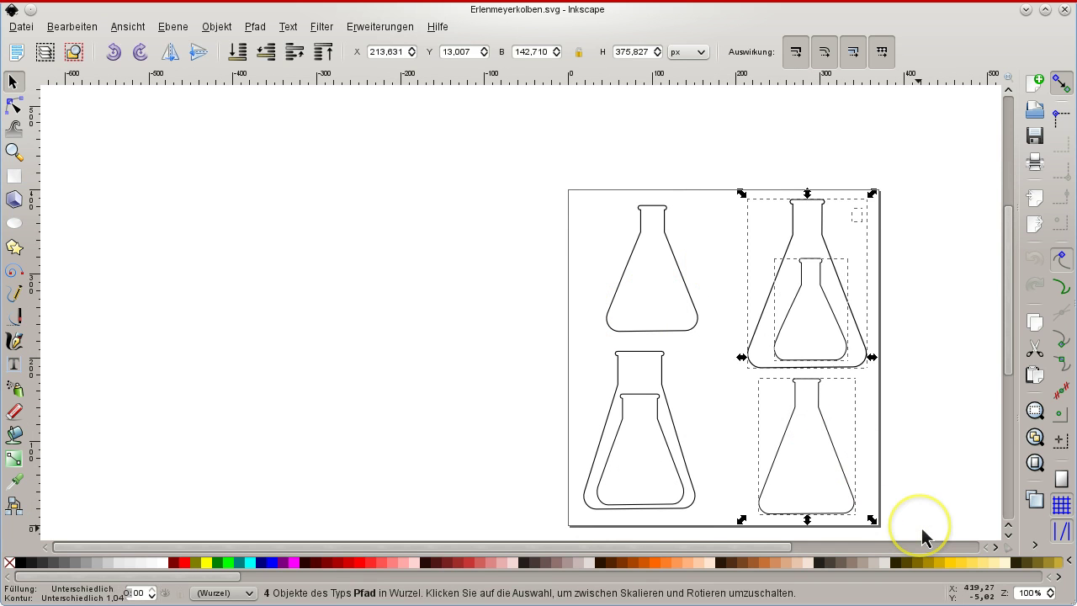
key(Delete)
Delete the two lower-left flasks and zoom in on the remaining upper-left flask.
drag(604, 342, 748, 547)
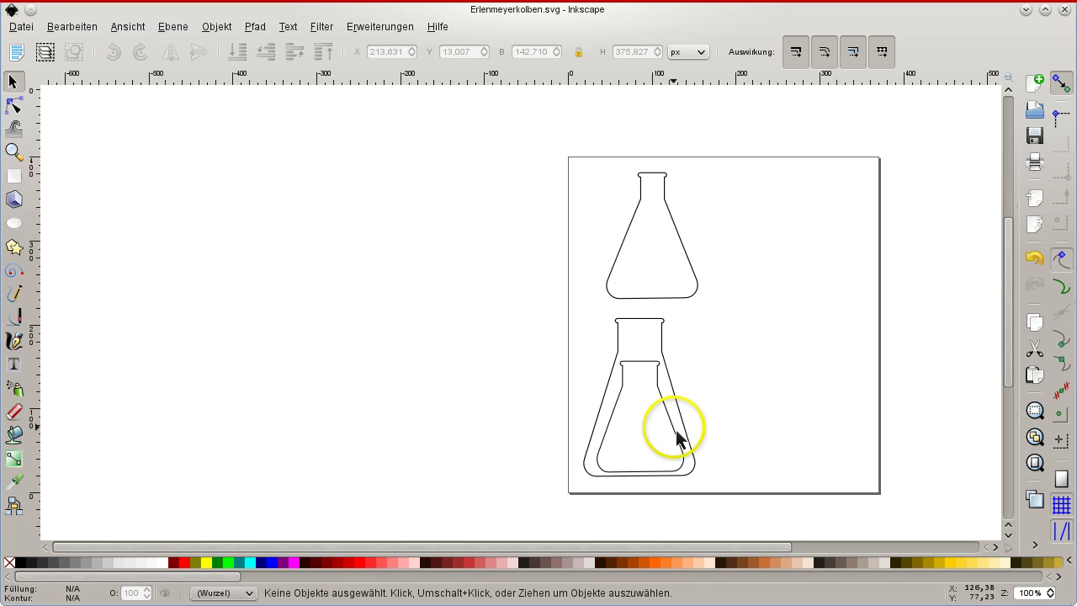
click(666, 354)
key(Delete)
click(664, 344)
key(Delete)
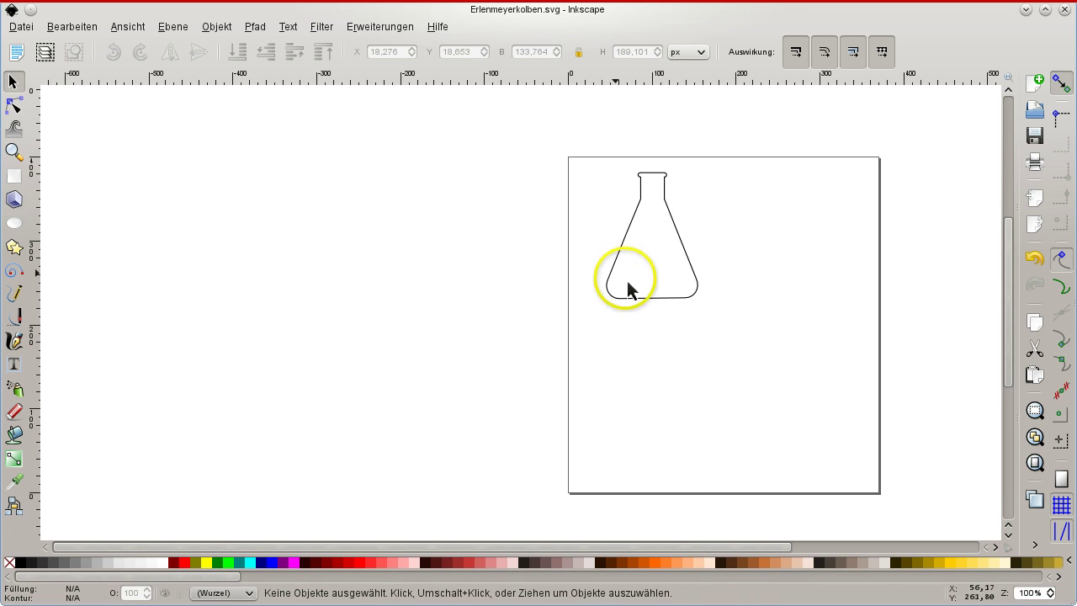
key(plus)
key(plus)
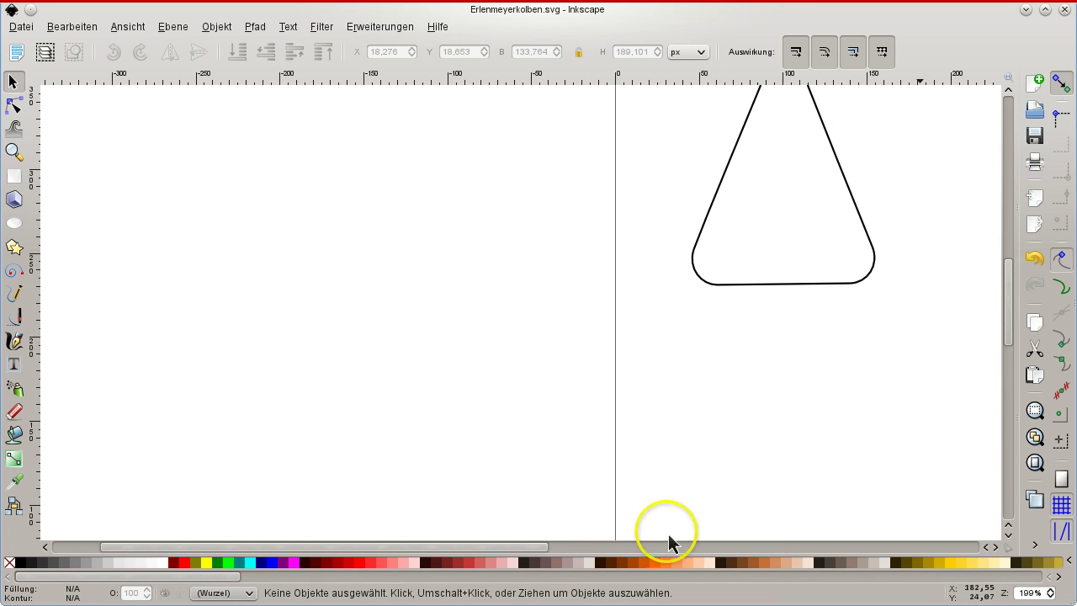
drag(564, 549, 645, 548)
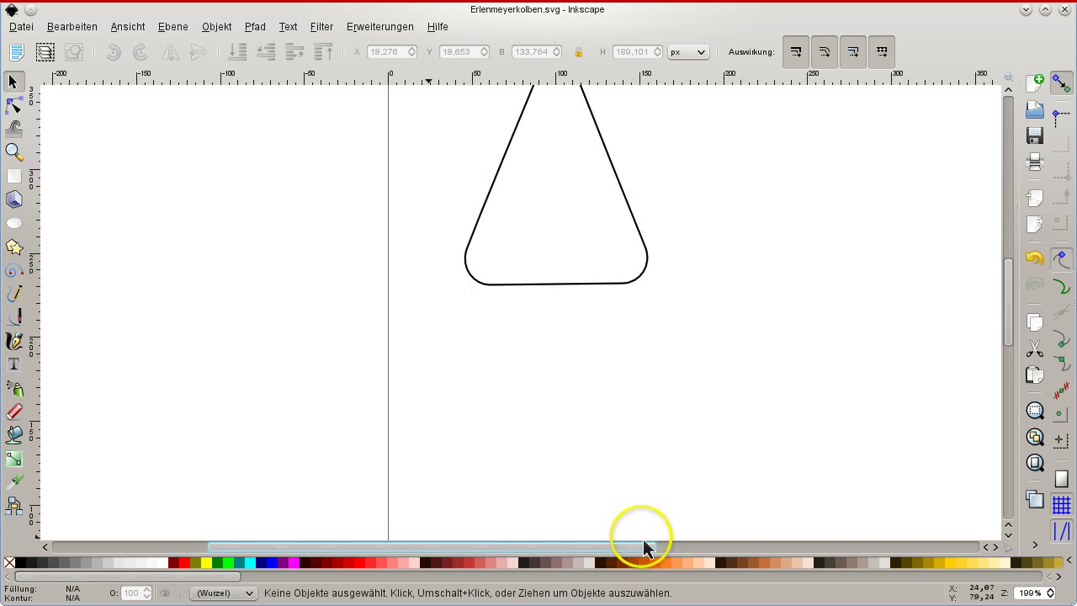
scroll(704, 308, up, 1)
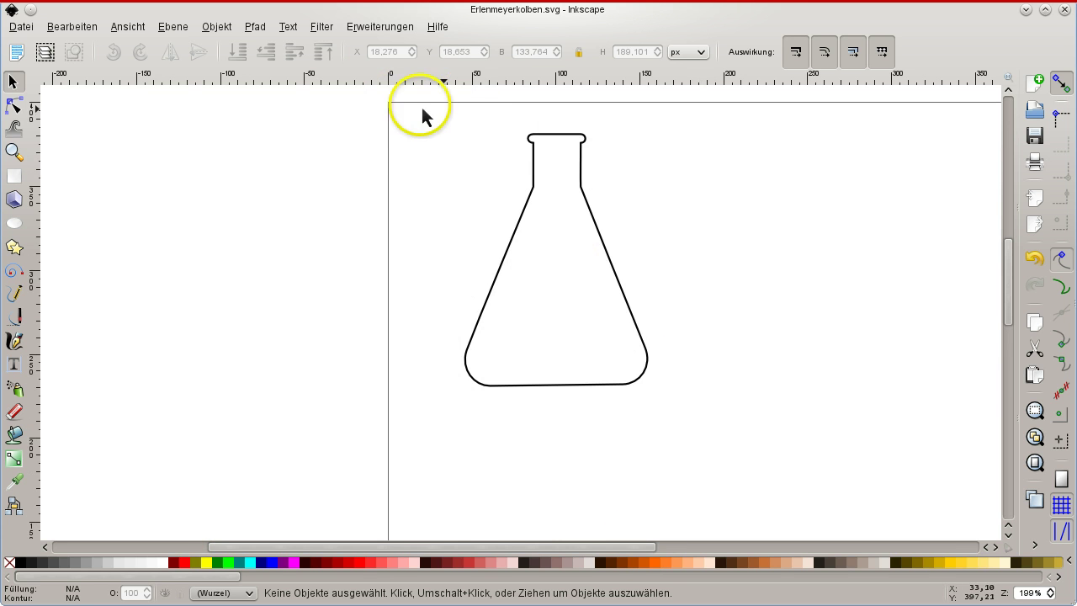
drag(422, 111, 721, 438)
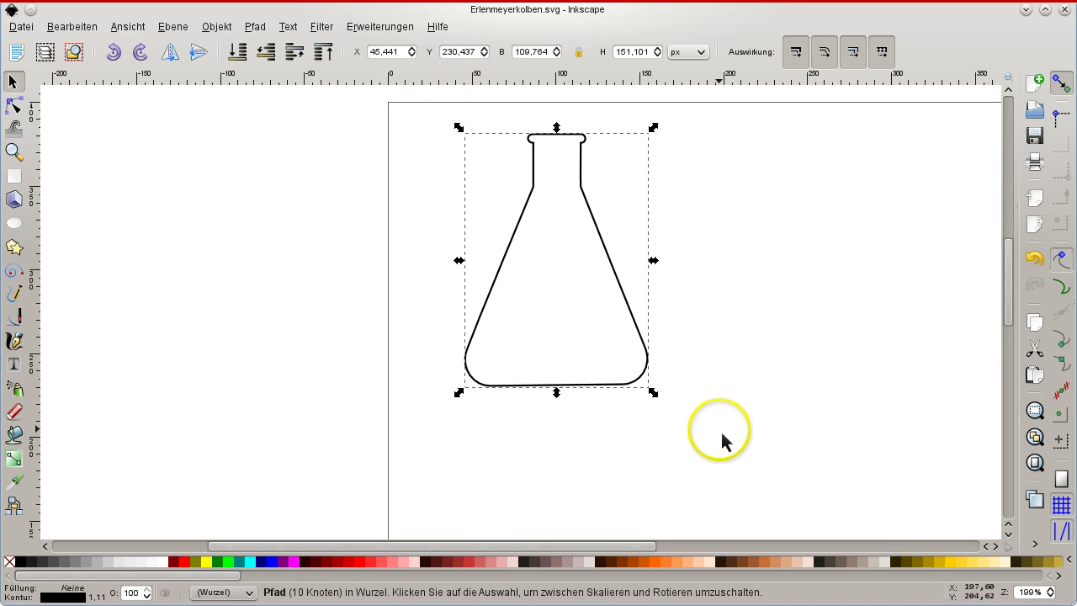
key(ctrl+c)
key(ctrl+v)
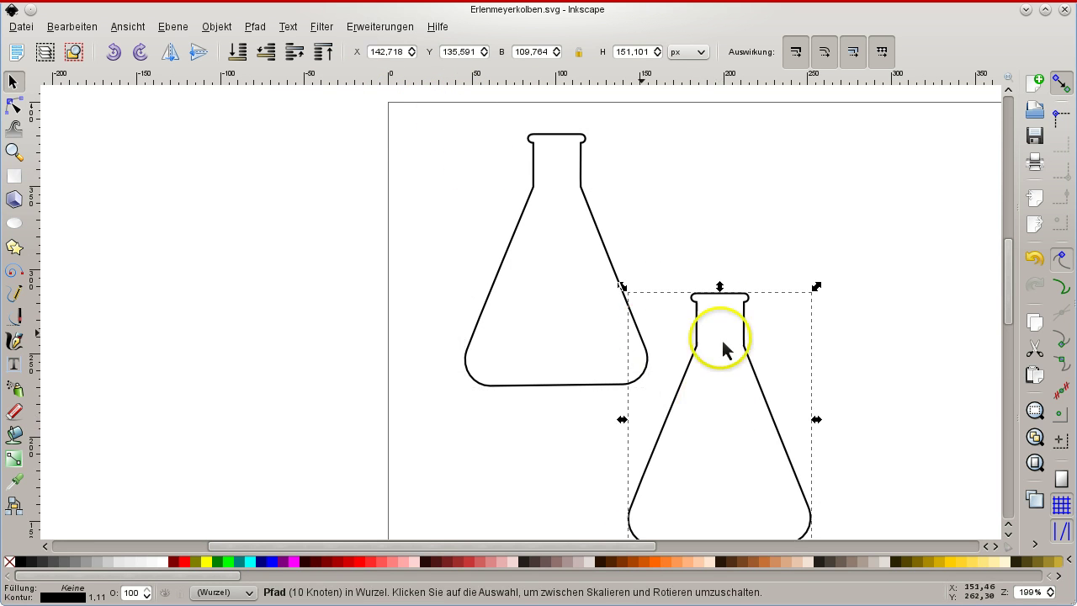
drag(748, 336, 841, 165)
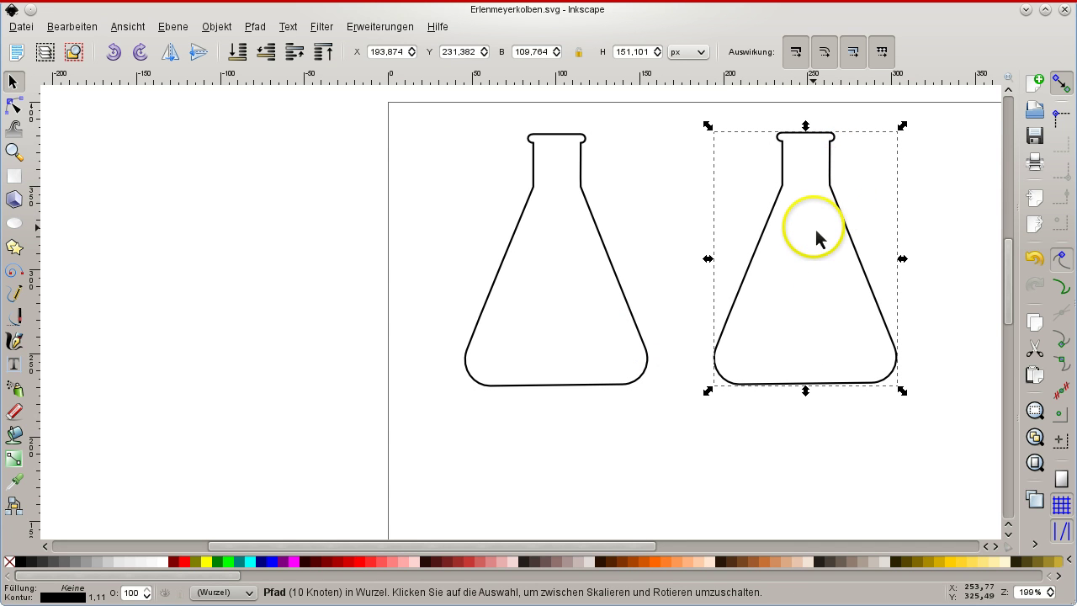
drag(707, 258, 617, 265)
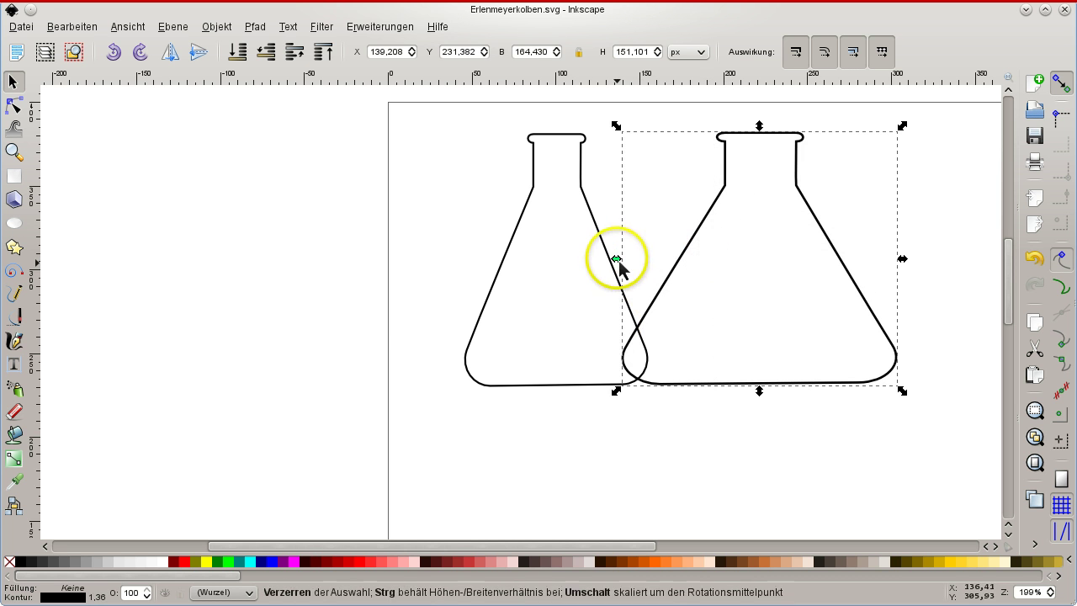
click(634, 428)
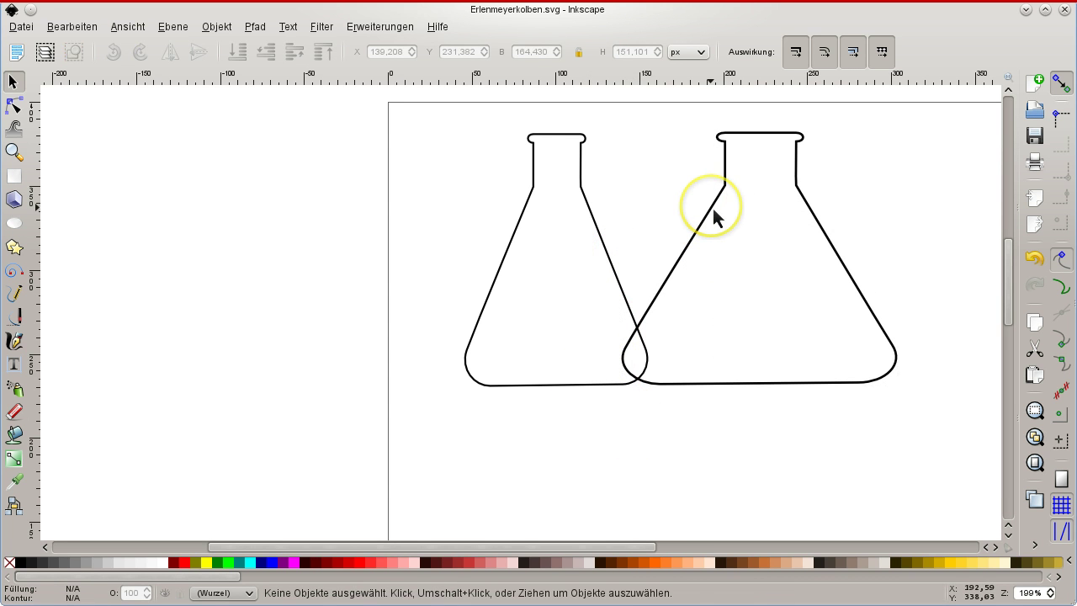
click(713, 207)
drag(712, 208, 771, 211)
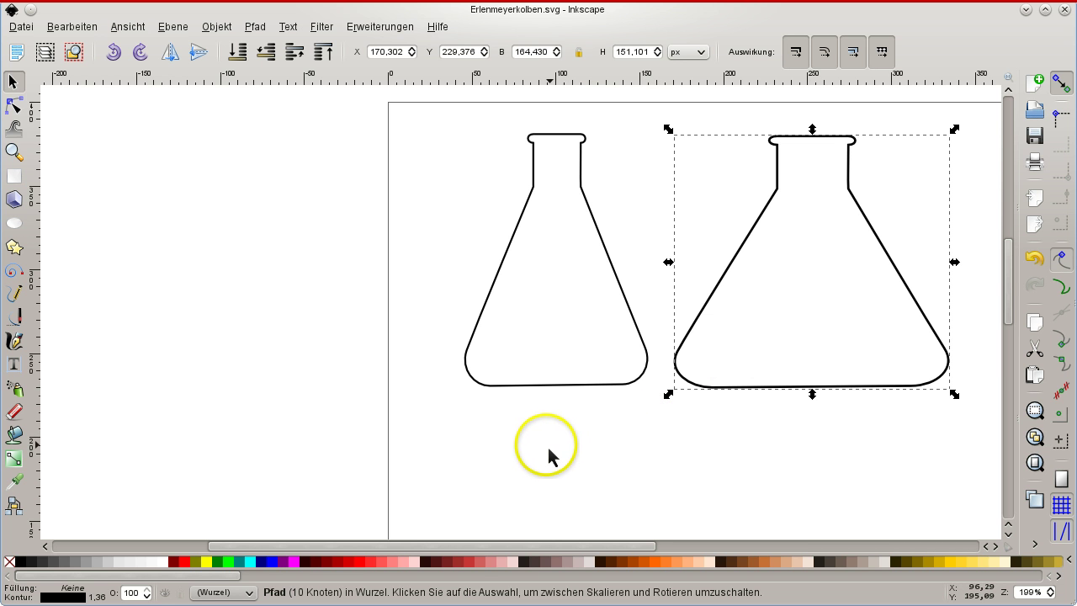
Replace the widened copy with a fresh copy of the flask, level and right of the original.
key(Delete)
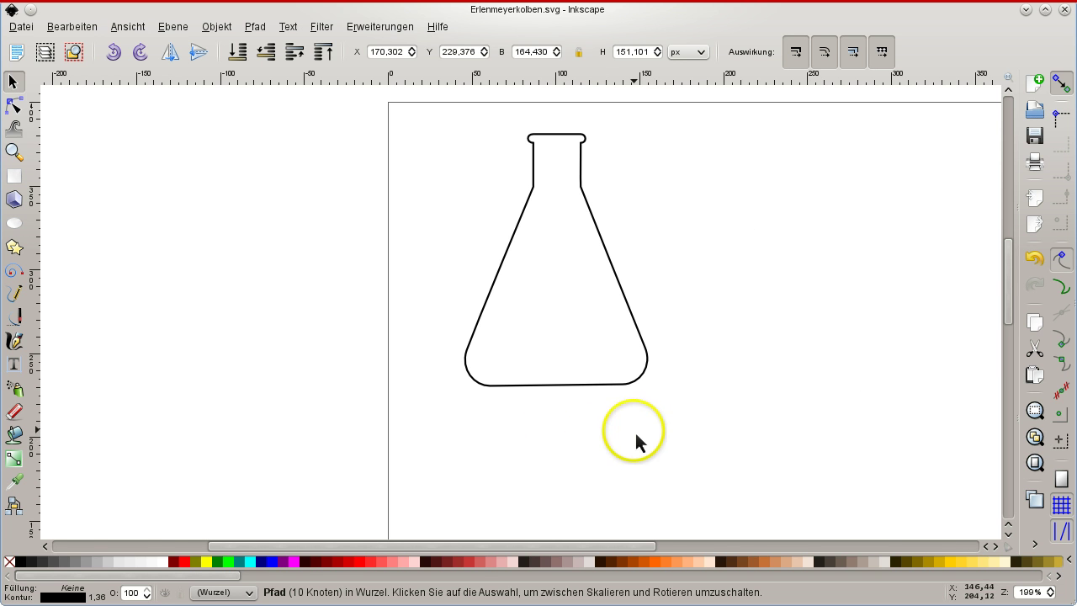
click(533, 388)
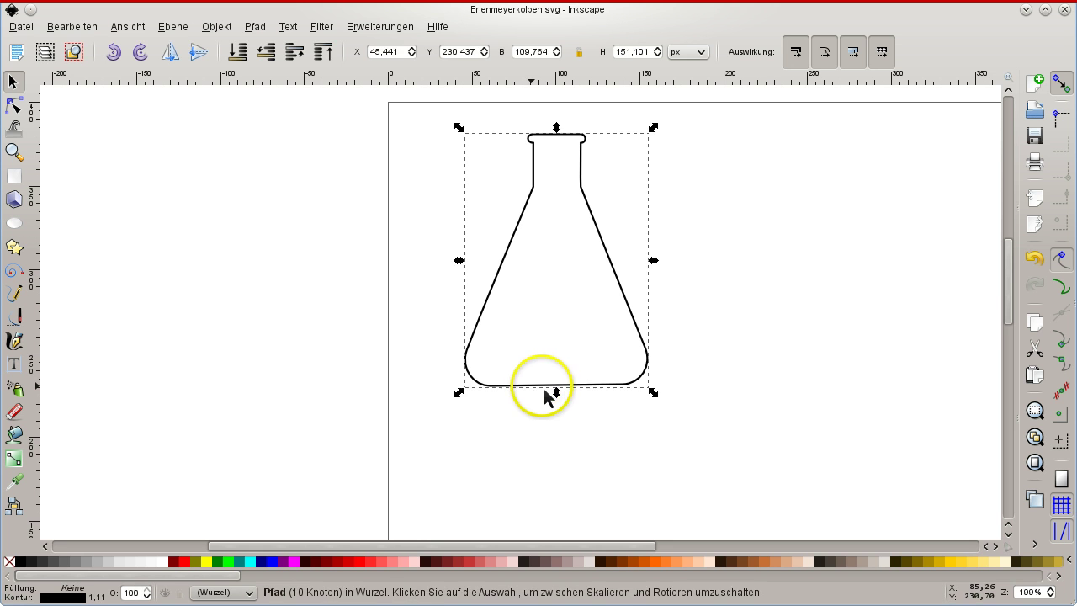
key(ctrl+c)
key(ctrl+v)
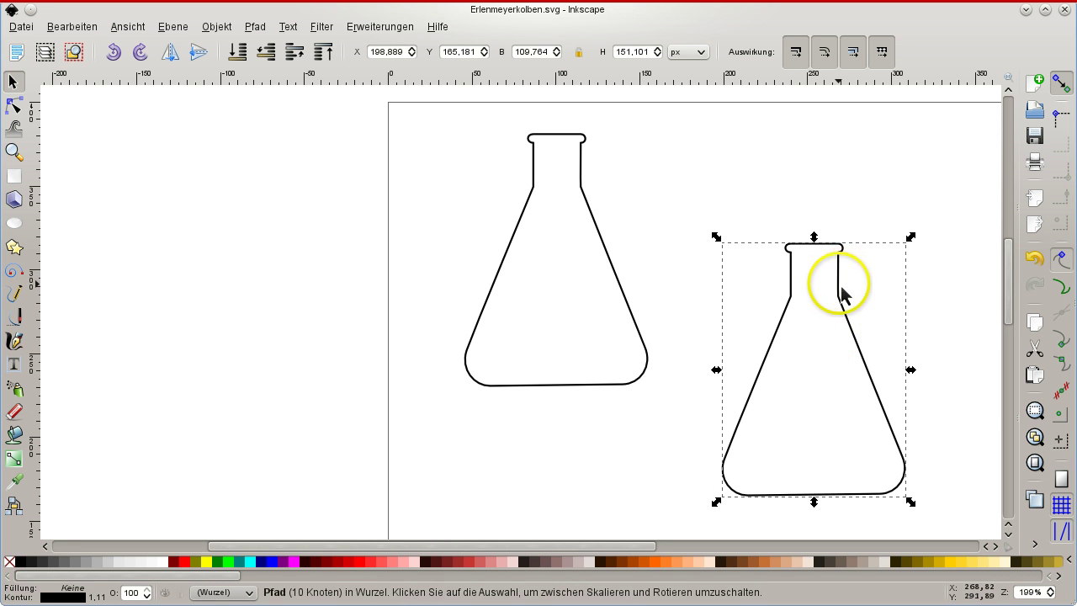
drag(844, 290, 807, 188)
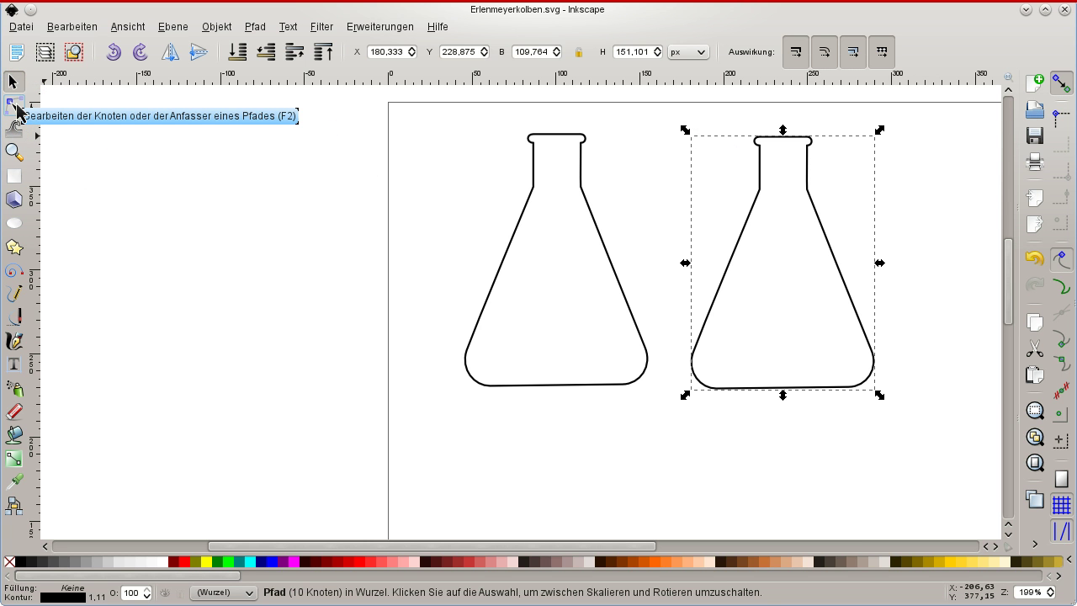
click(14, 106)
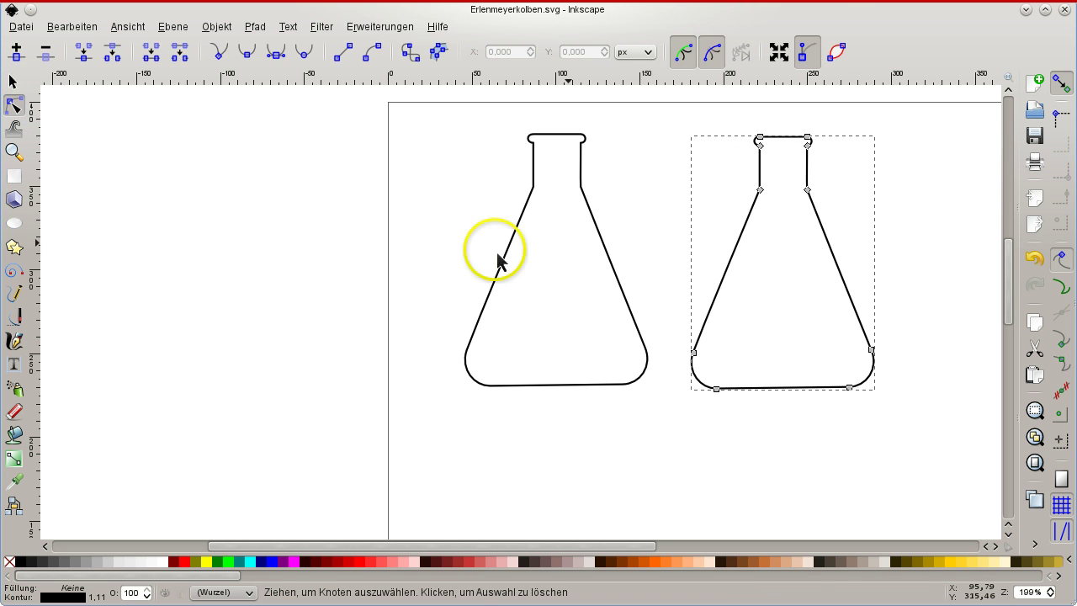
key(plus)
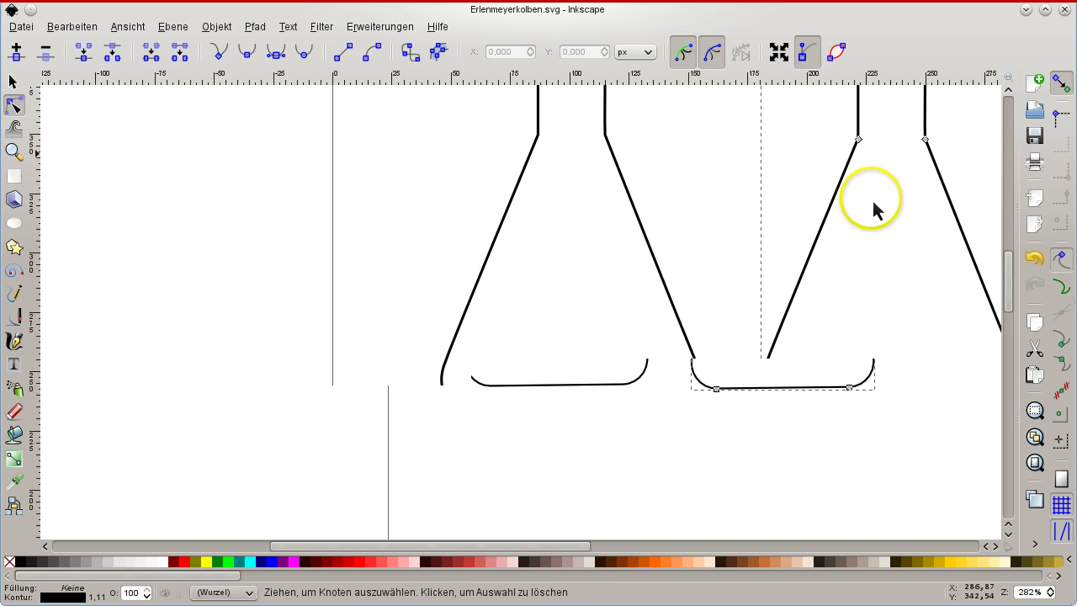
drag(589, 546, 670, 539)
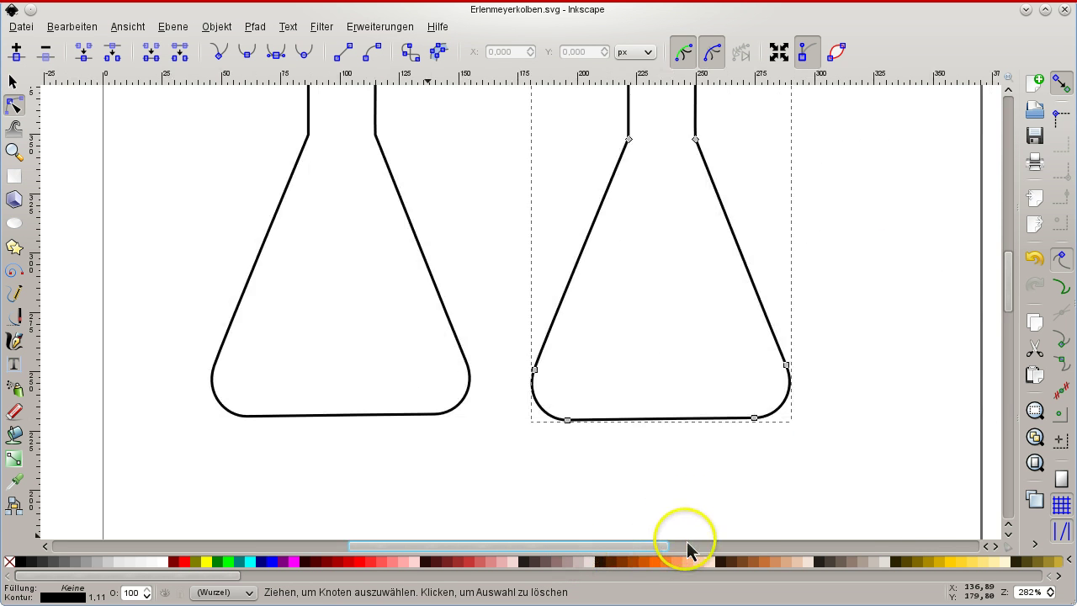
scroll(667, 472, up, 1)
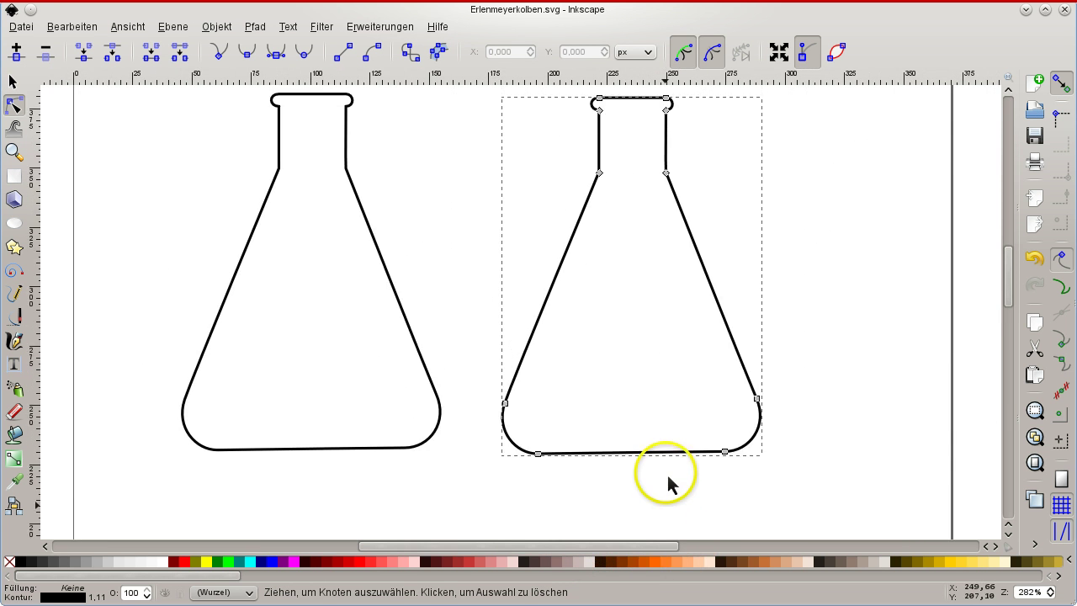
scroll(666, 472, up, 2)
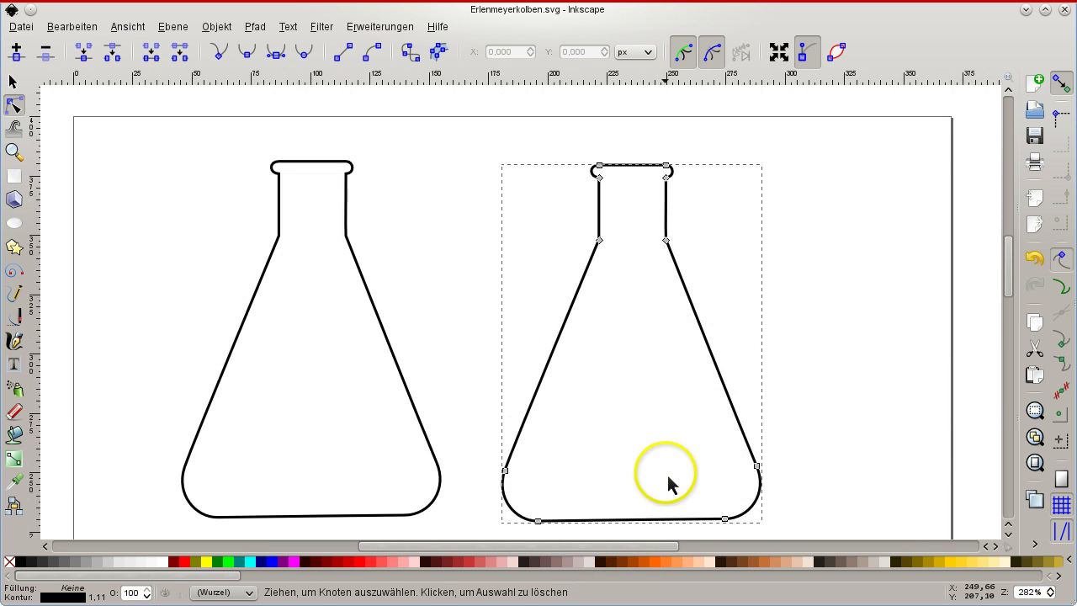
click(600, 167)
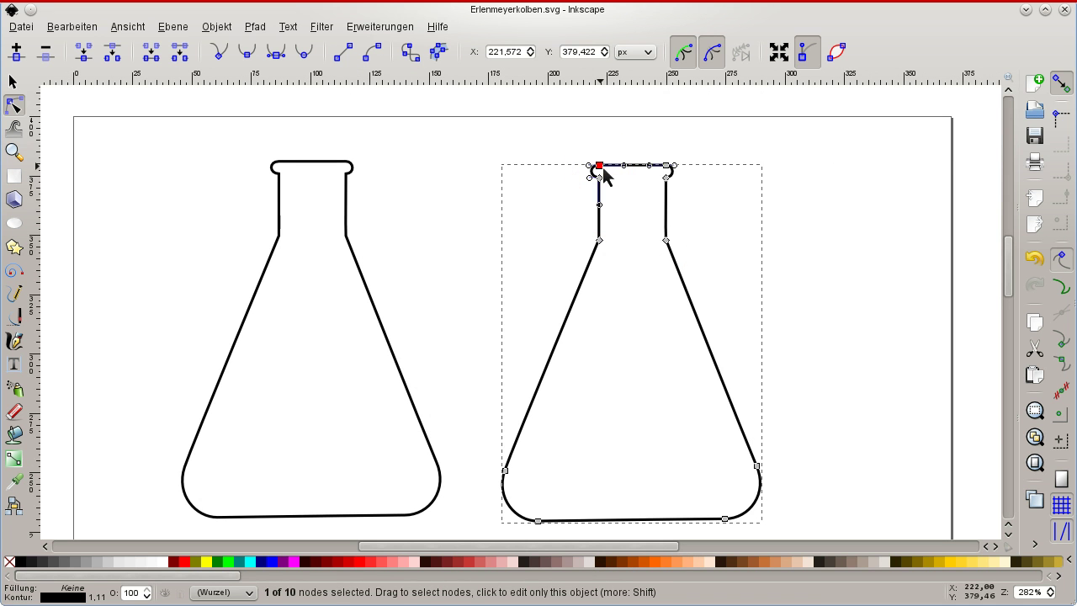
click(599, 173)
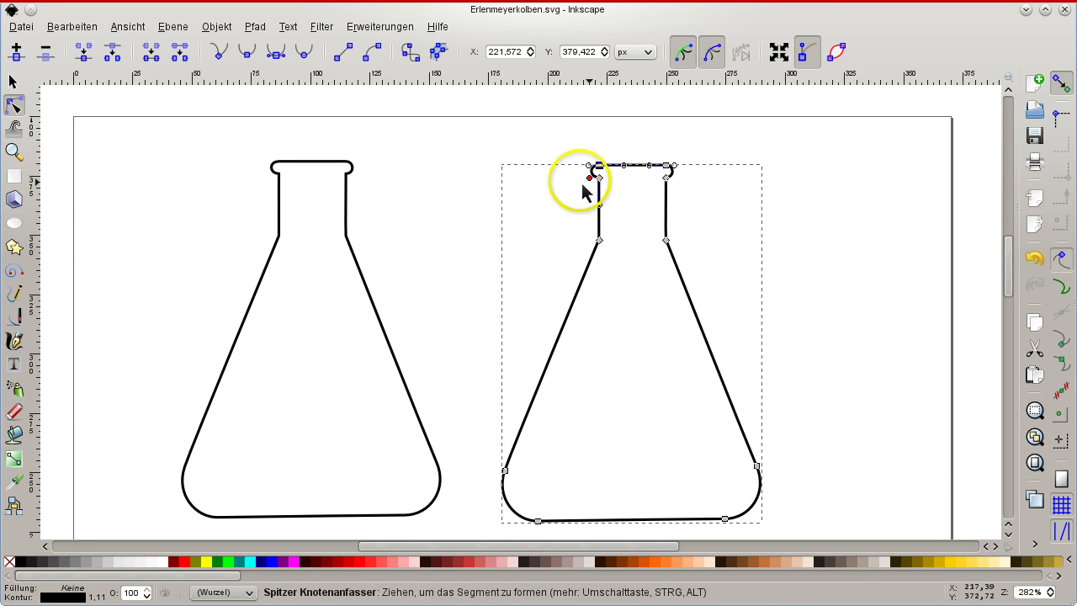
mouse_move(591, 174)
mouse_down()
mouse_move(501, 168)
mouse_move(505, 160)
mouse_up()
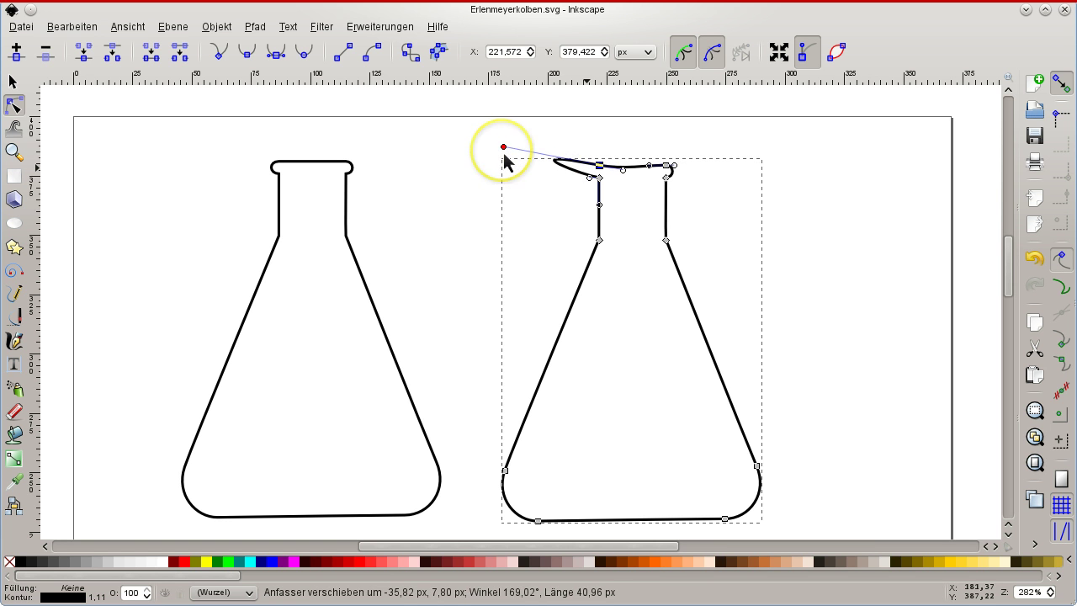
key(ctrl+z)
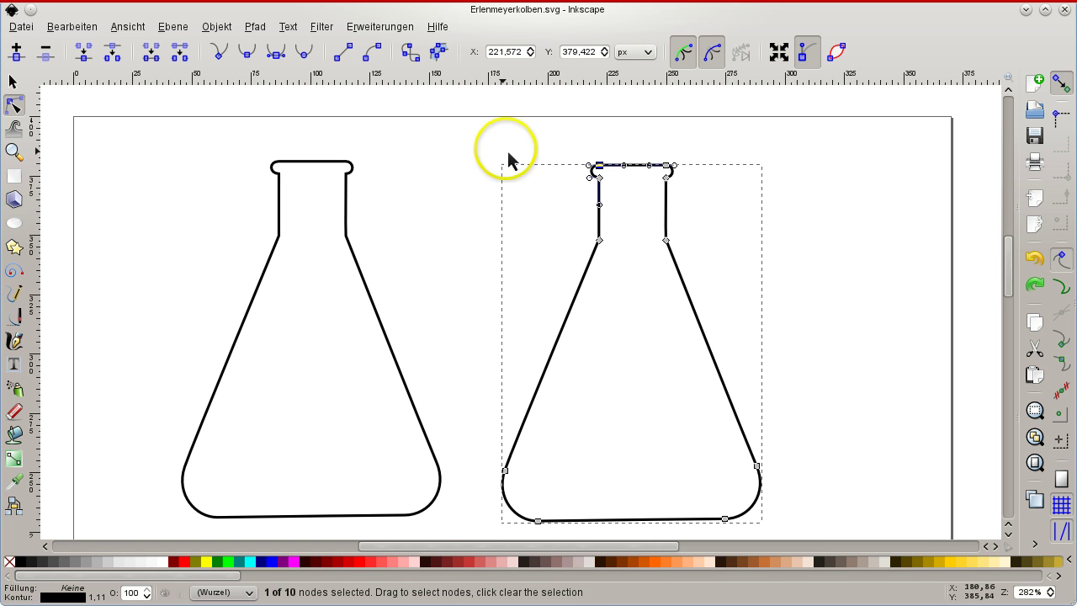
click(671, 173)
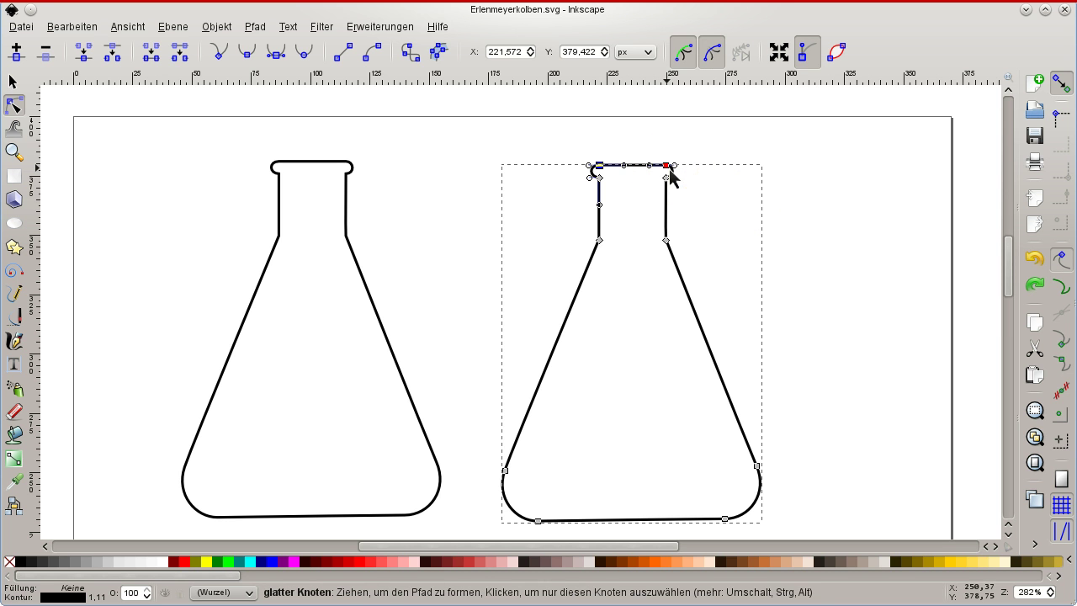
click(672, 170)
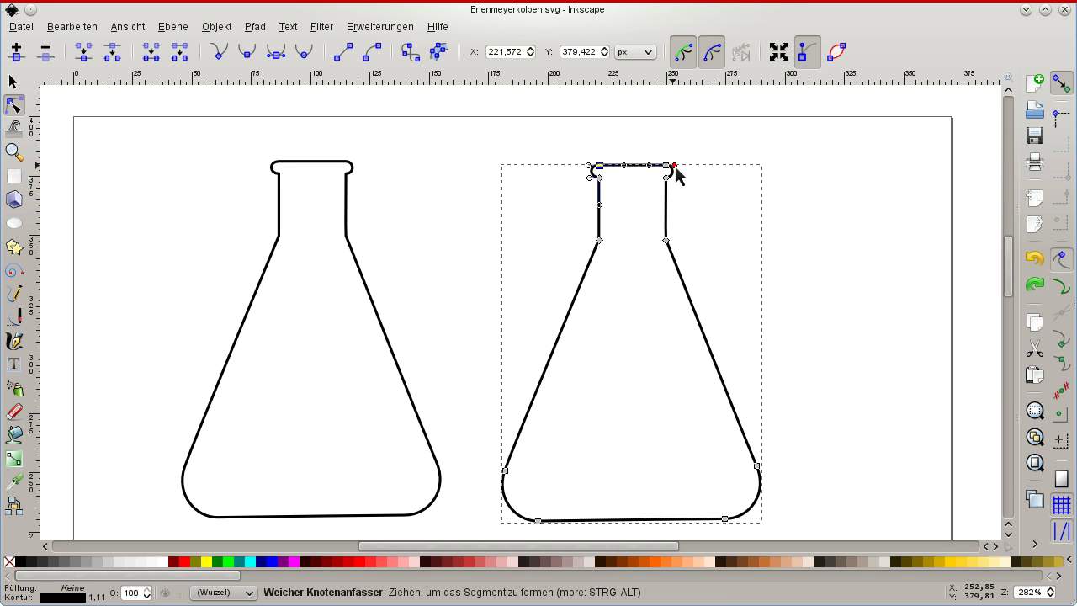
click(678, 178)
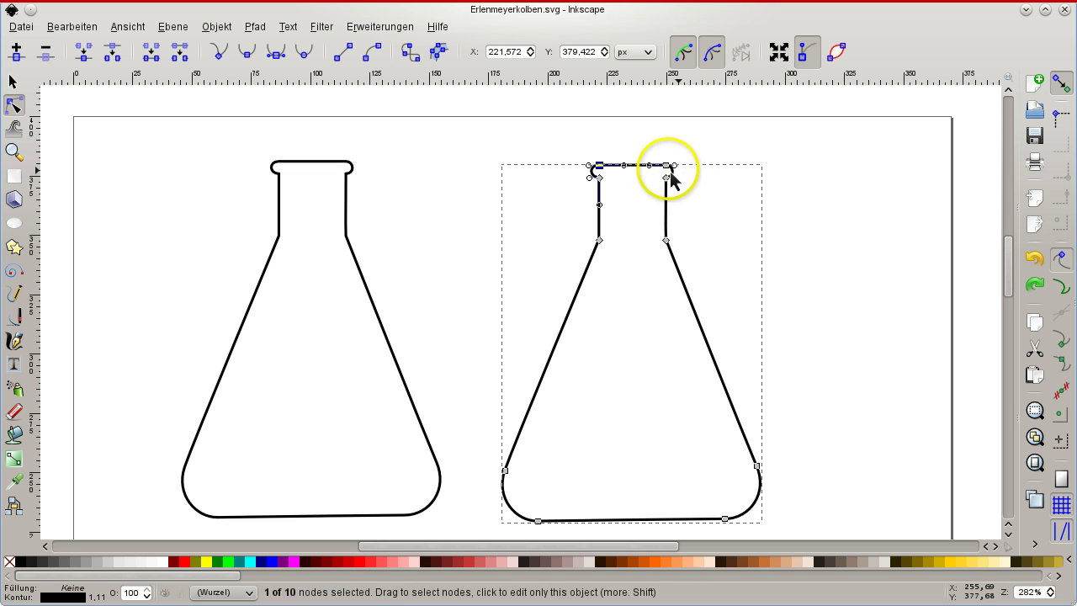
click(679, 171)
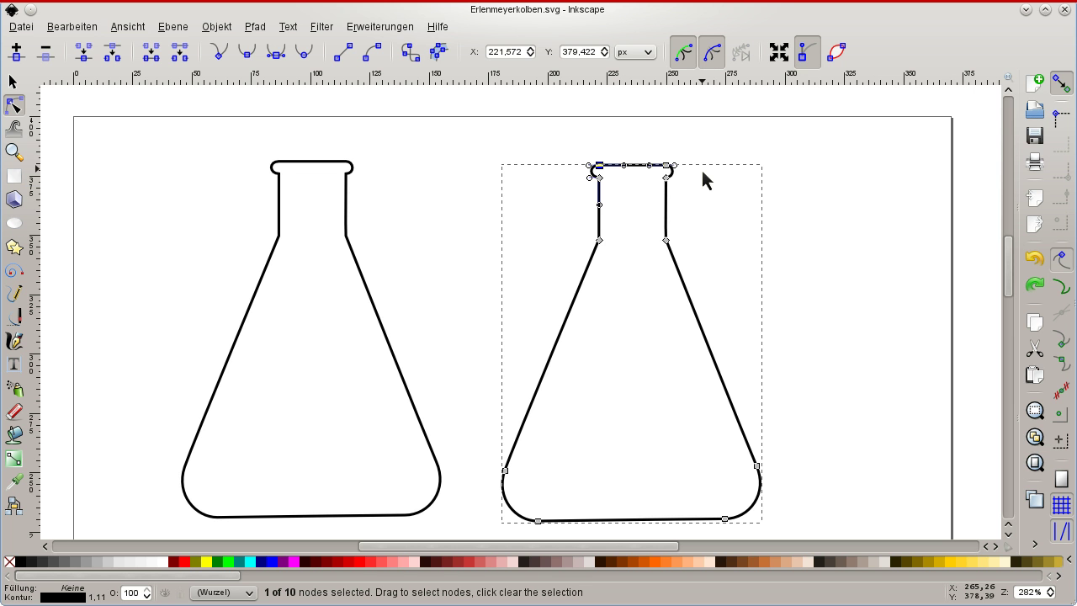
click(699, 179)
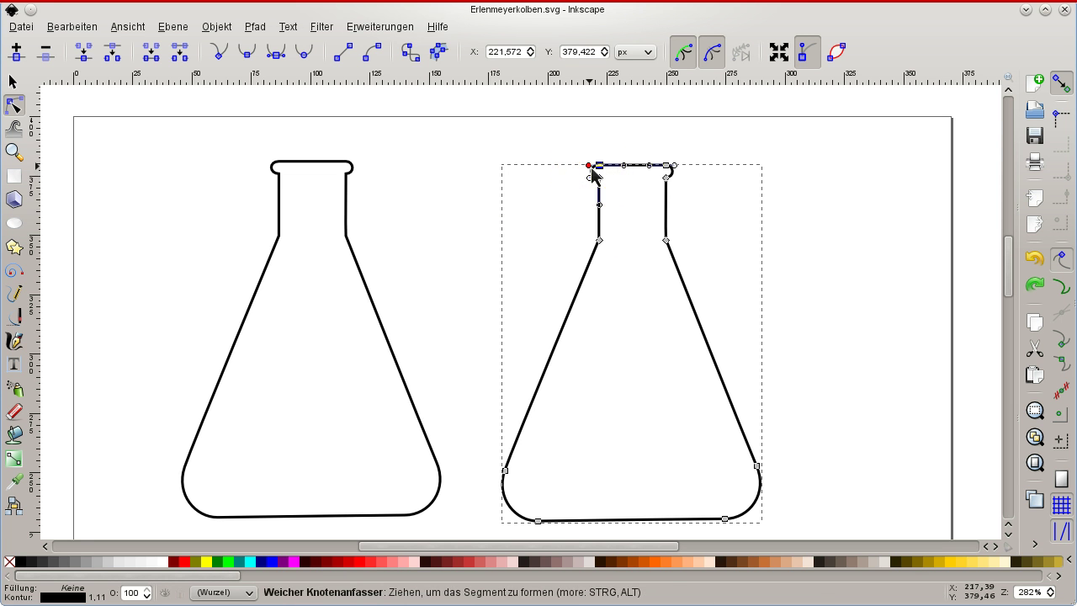
click(596, 168)
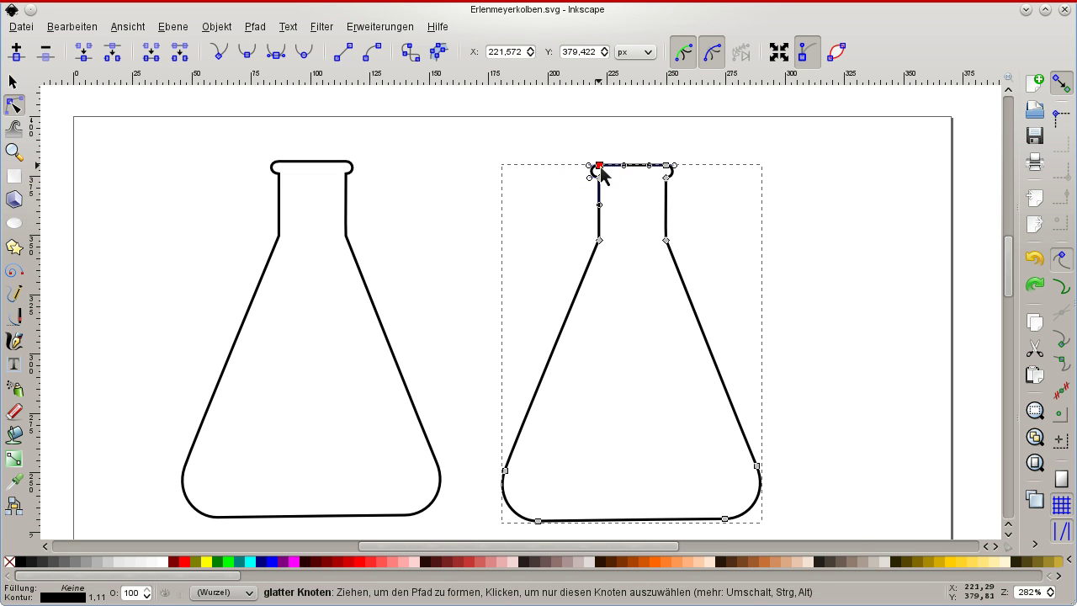
click(601, 170)
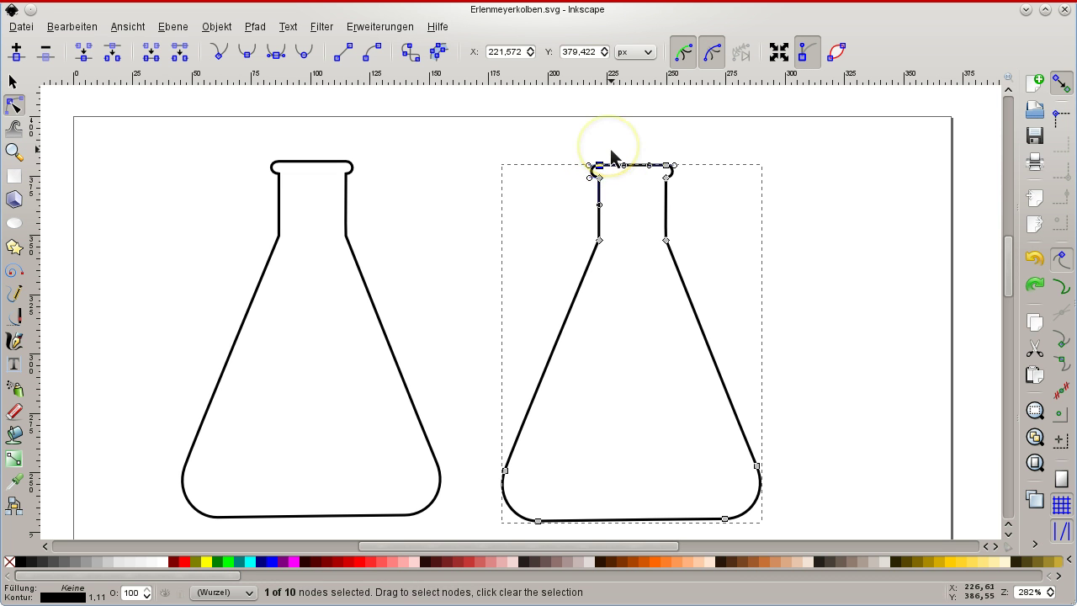
click(611, 155)
click(582, 154)
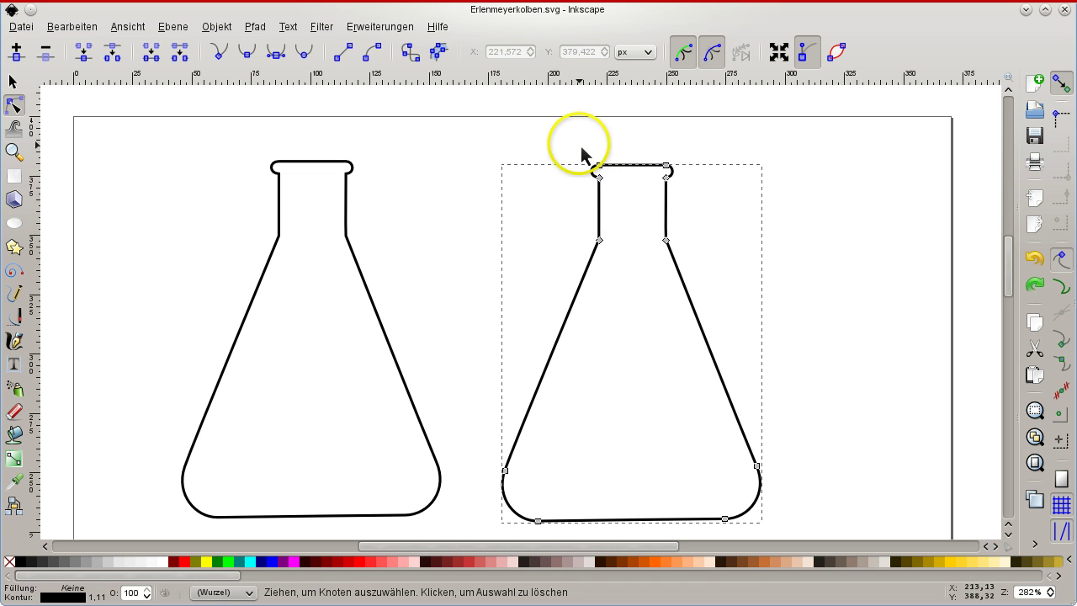
drag(578, 150, 621, 271)
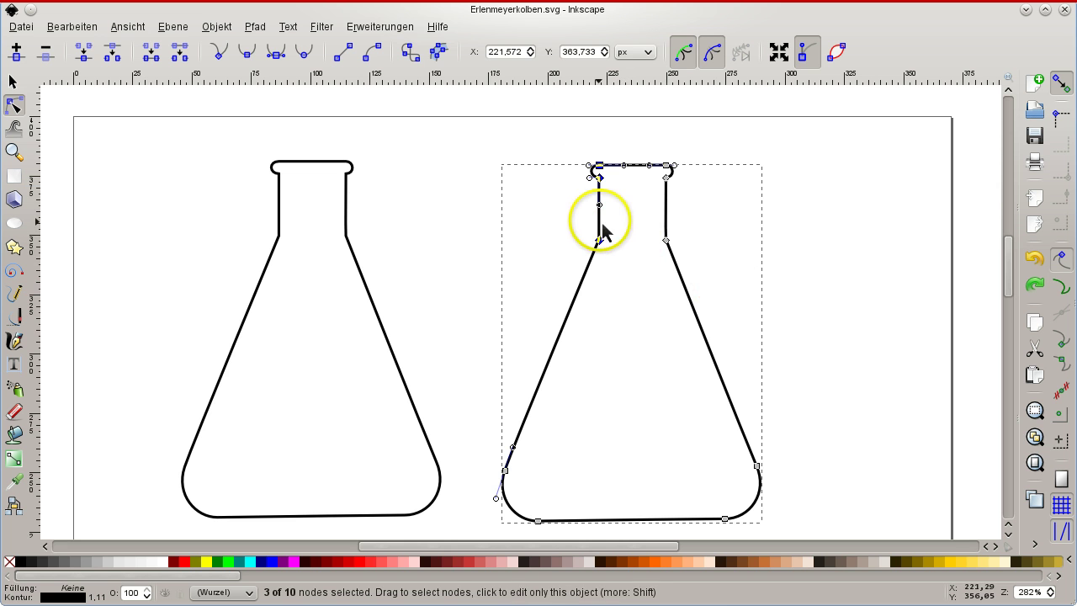
drag(601, 228, 648, 238)
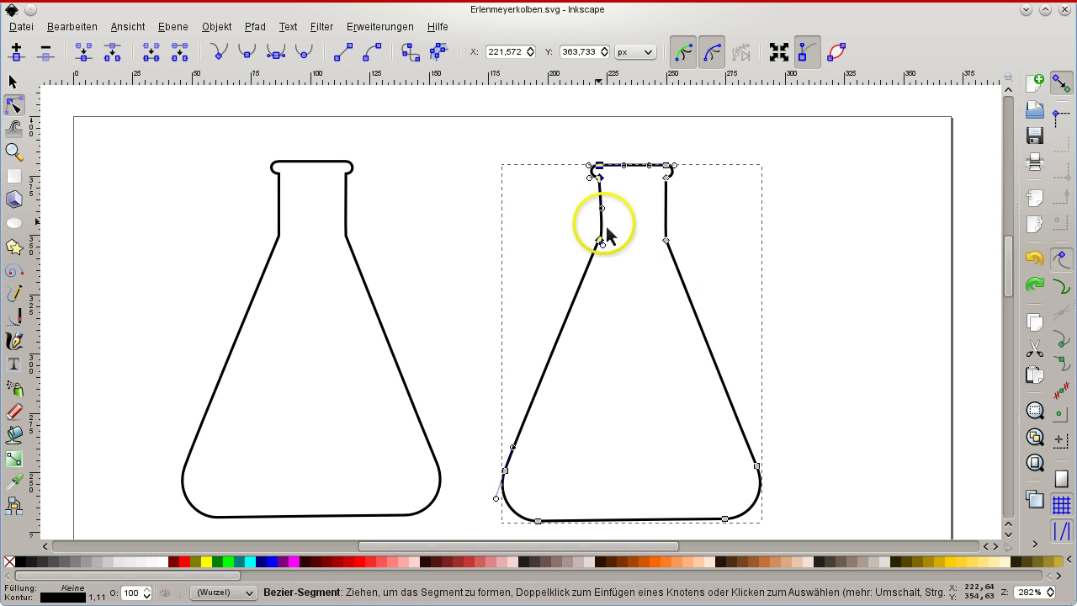
key(ctrl+z)
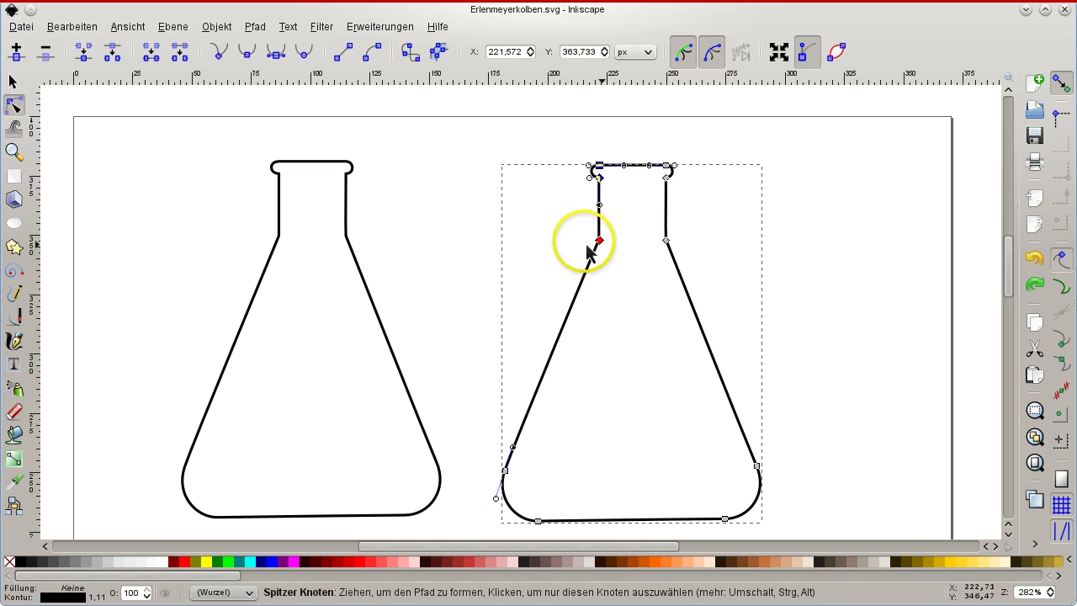
mouse_move(597, 247)
mouse_down()
mouse_move(569, 253)
mouse_move(591, 268)
mouse_up()
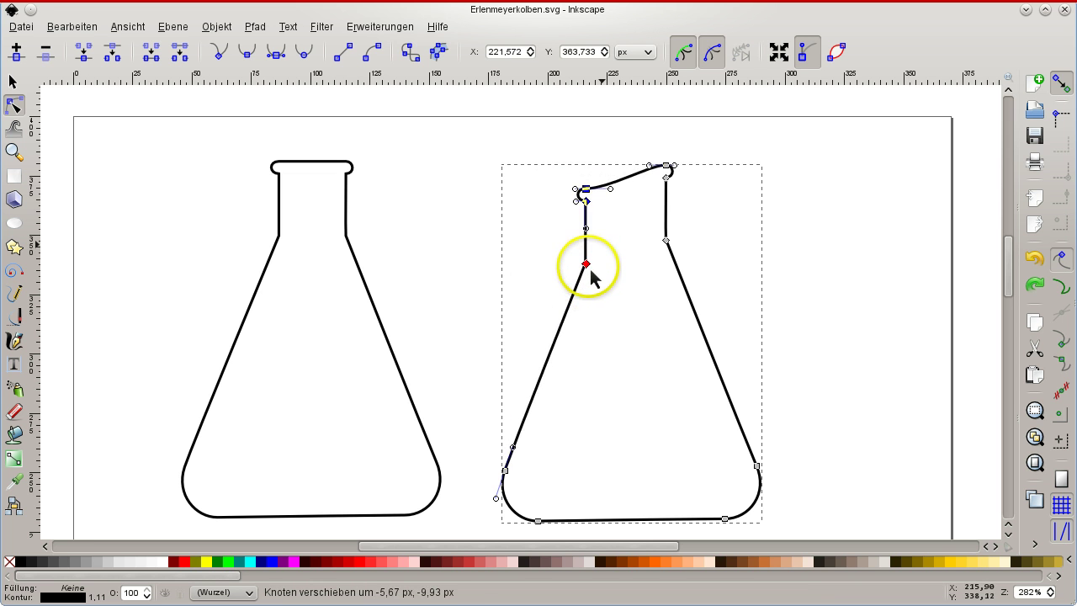
drag(590, 262, 592, 262)
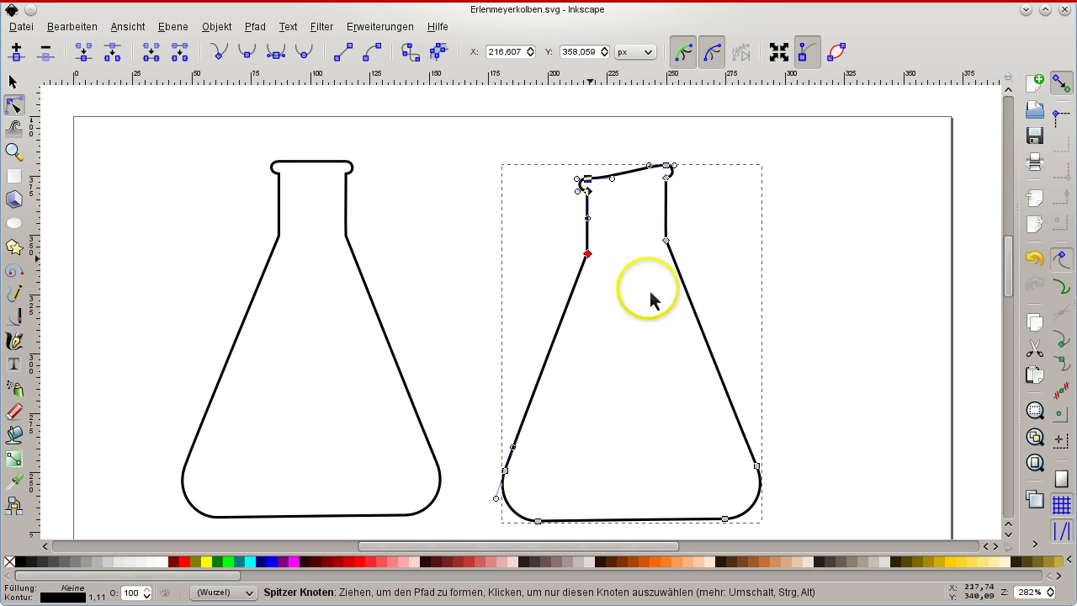
key(ctrl+z)
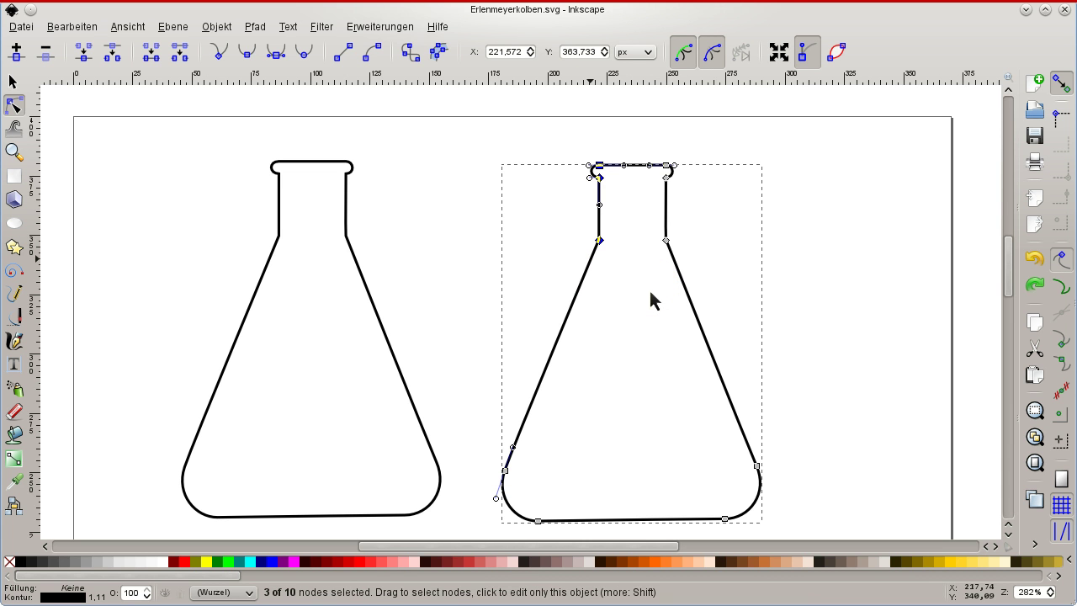
click(661, 246)
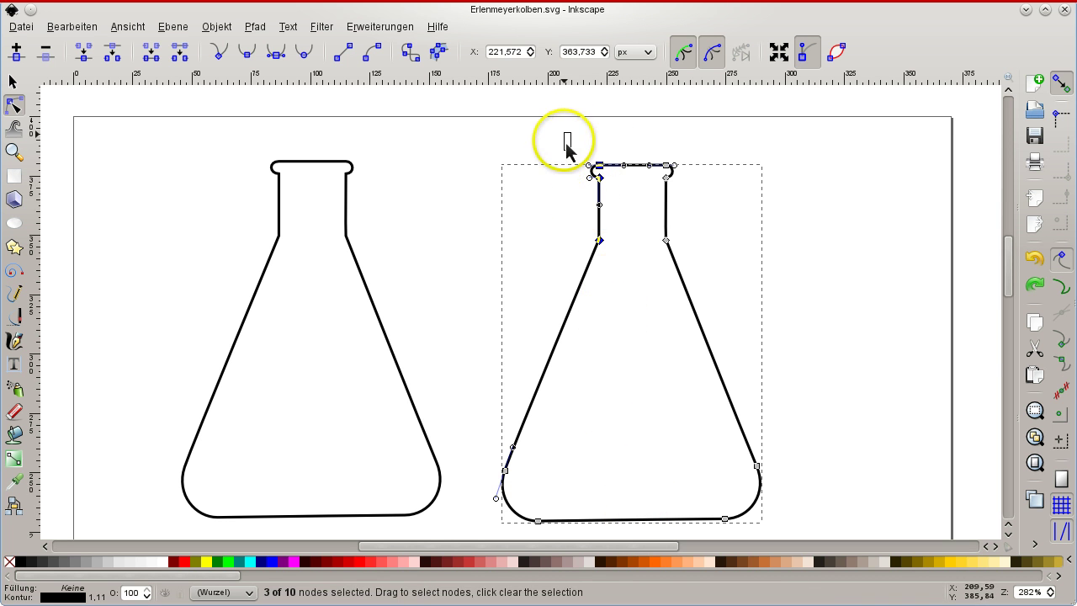
Widen the copy's neck, nudging its left side two steps left and right side two steps right.
drag(564, 132, 613, 264)
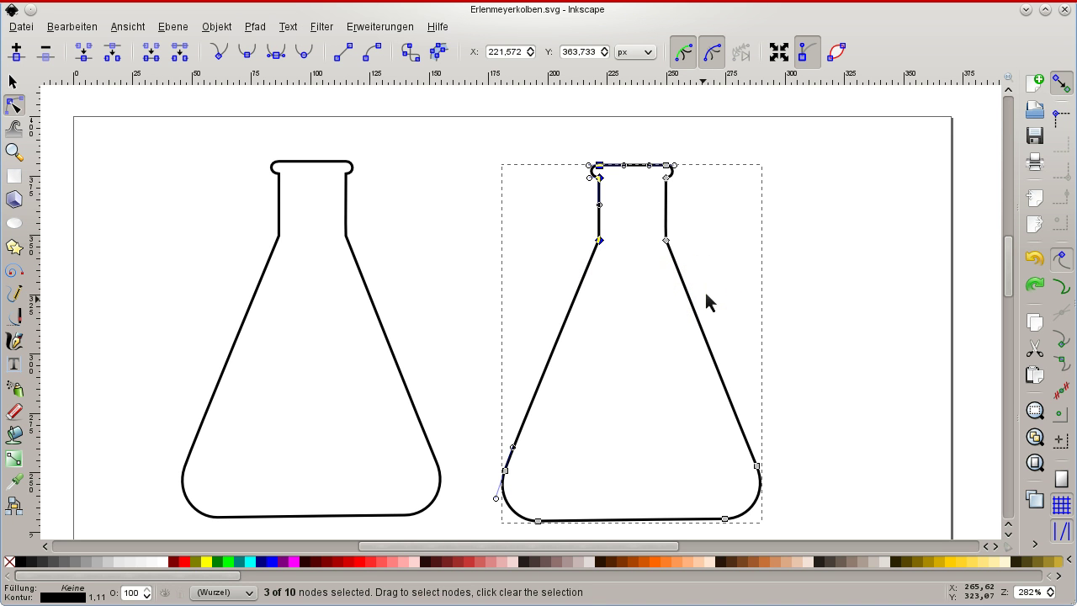
drag(605, 232, 612, 166)
key(Left)
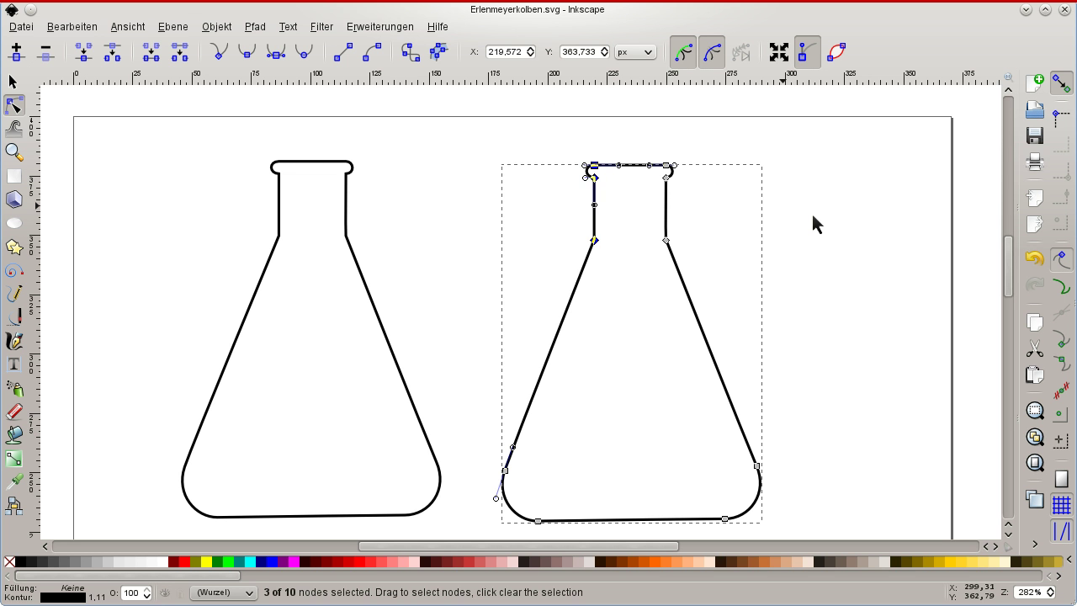
key(Left)
key(Left)
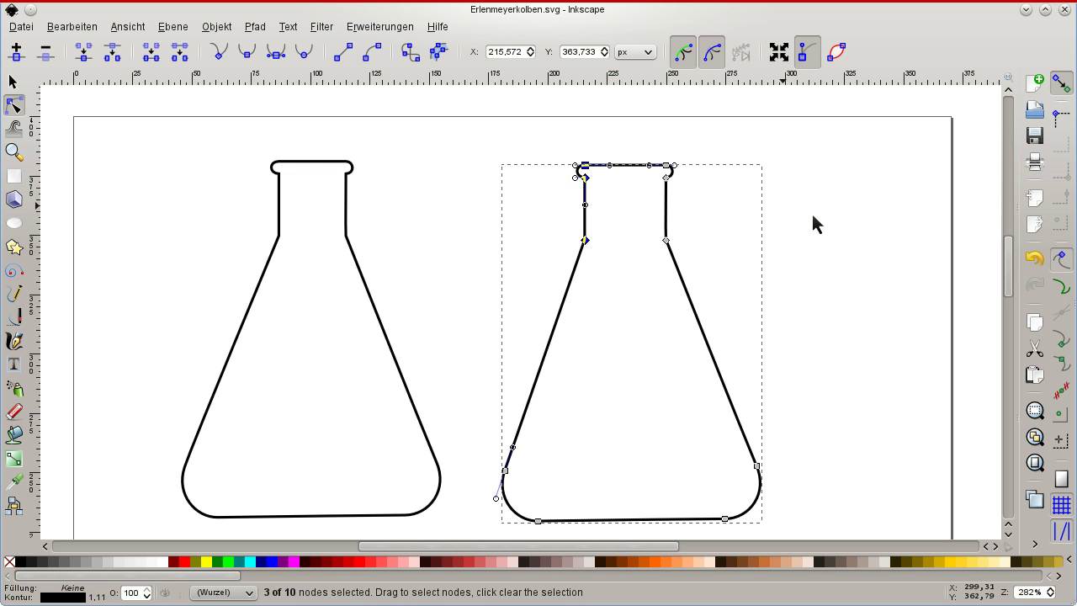
mouse_move(679, 135)
mouse_down()
mouse_move(686, 252)
mouse_move(697, 271)
mouse_up()
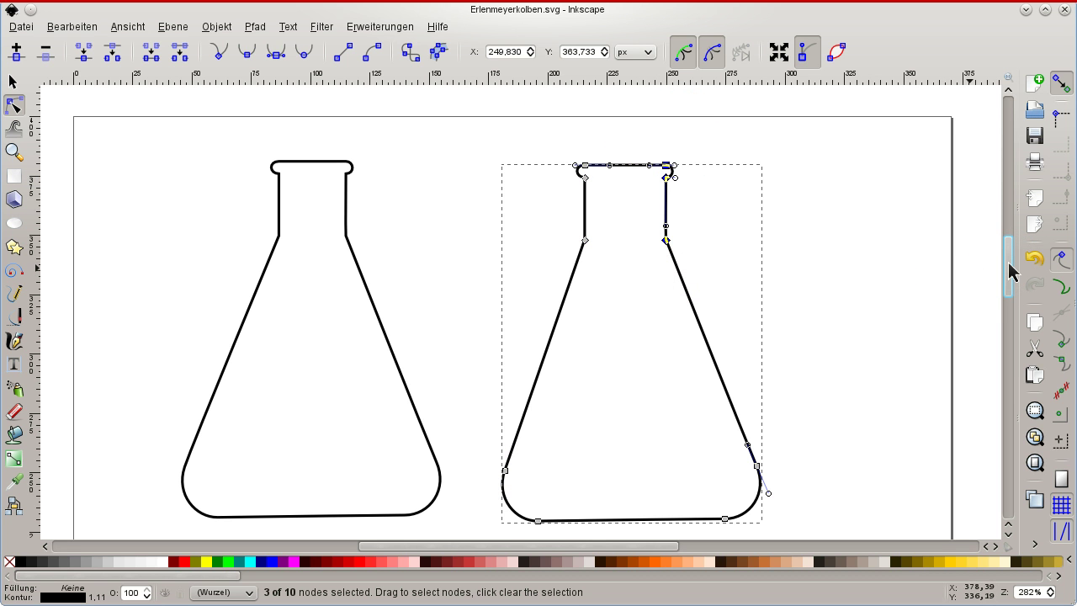
key(Right)
key(Right)
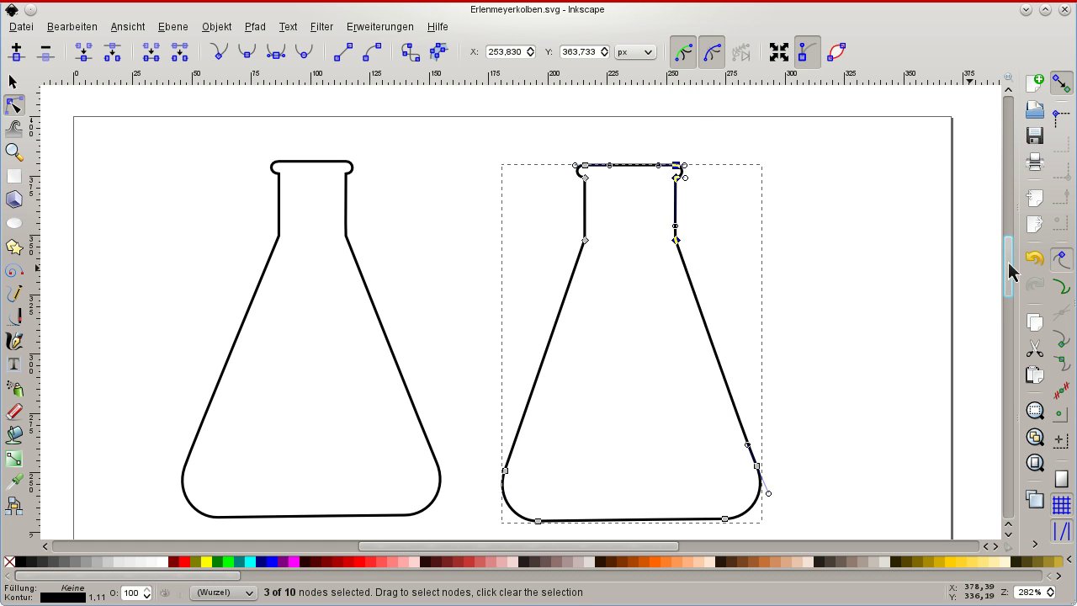
key(Right)
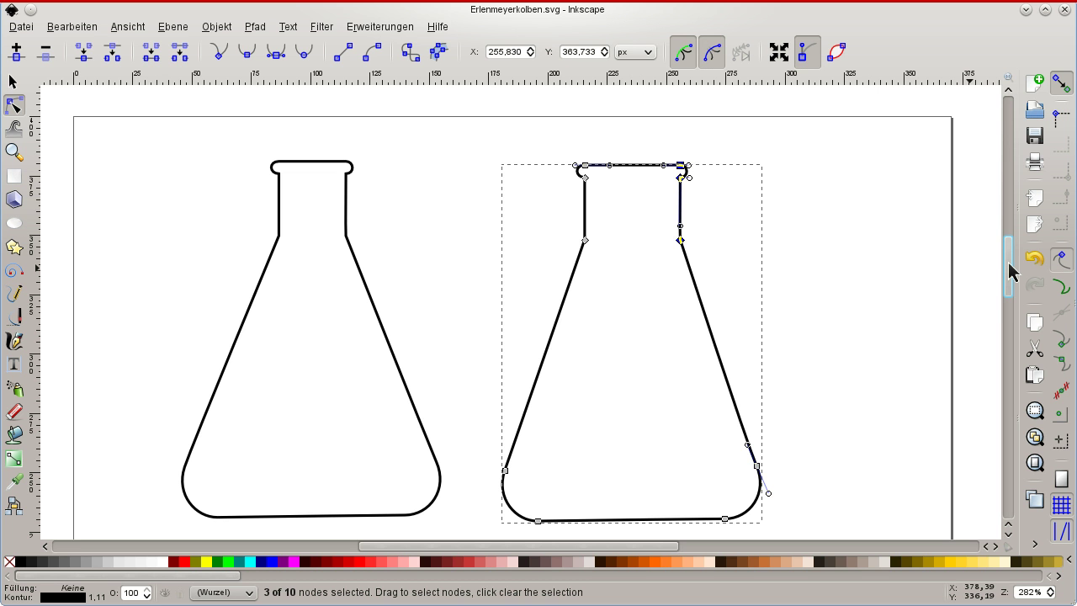
click(827, 176)
click(827, 188)
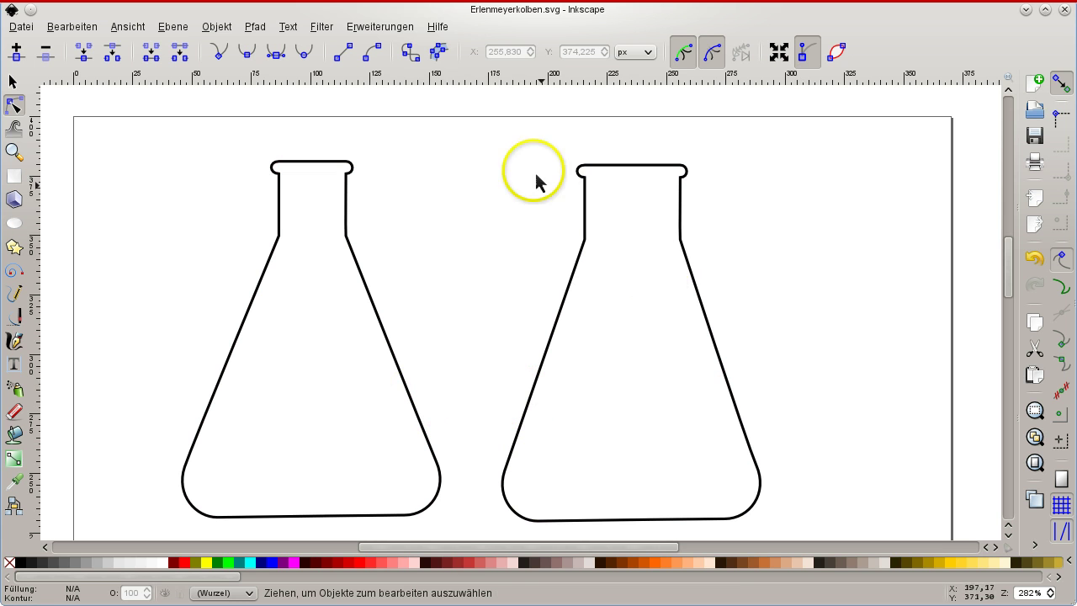
Shorten the right flask's neck by lowering its neck nodes two steps, then deselect.
drag(535, 145, 736, 262)
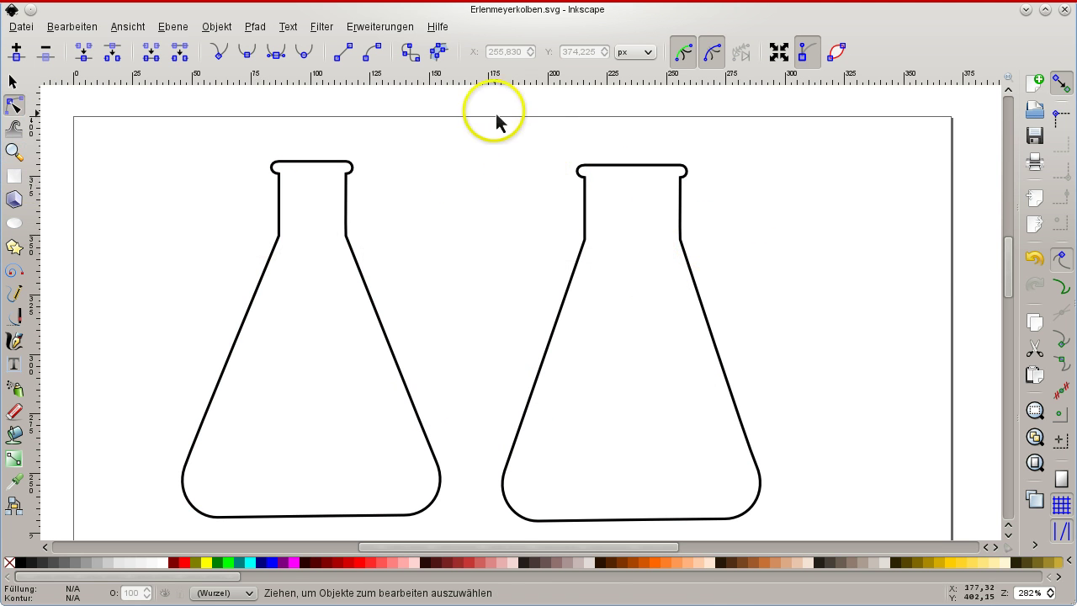
click(585, 201)
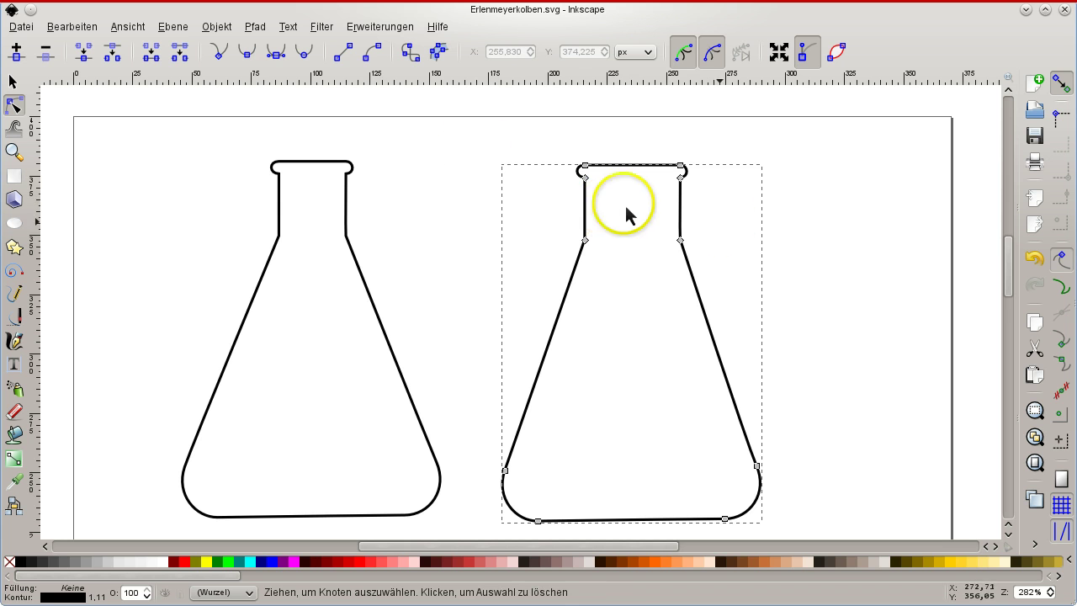
drag(499, 124, 725, 264)
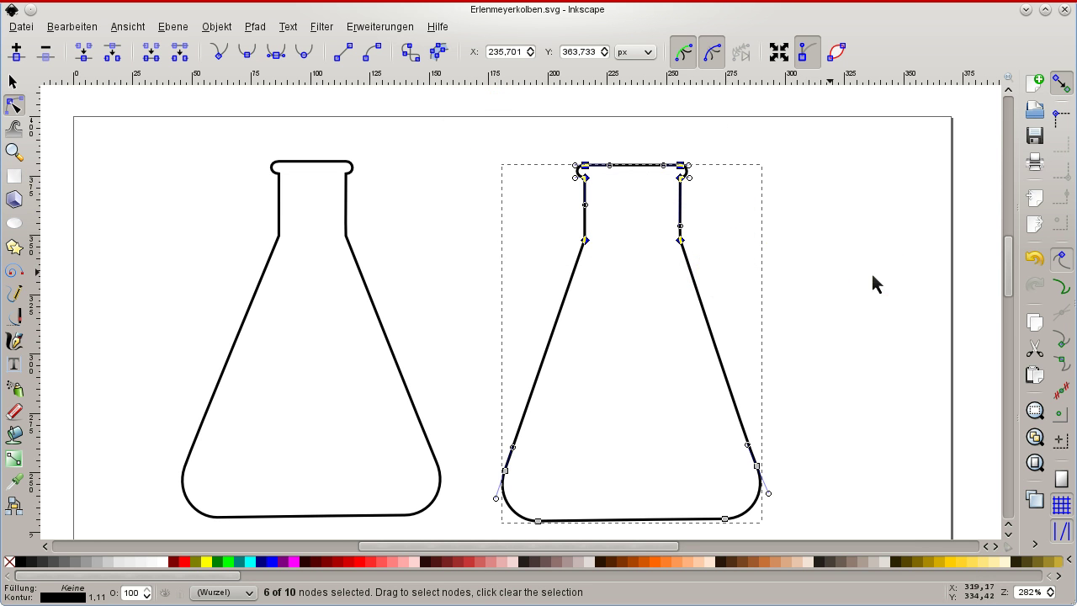
key(Down)
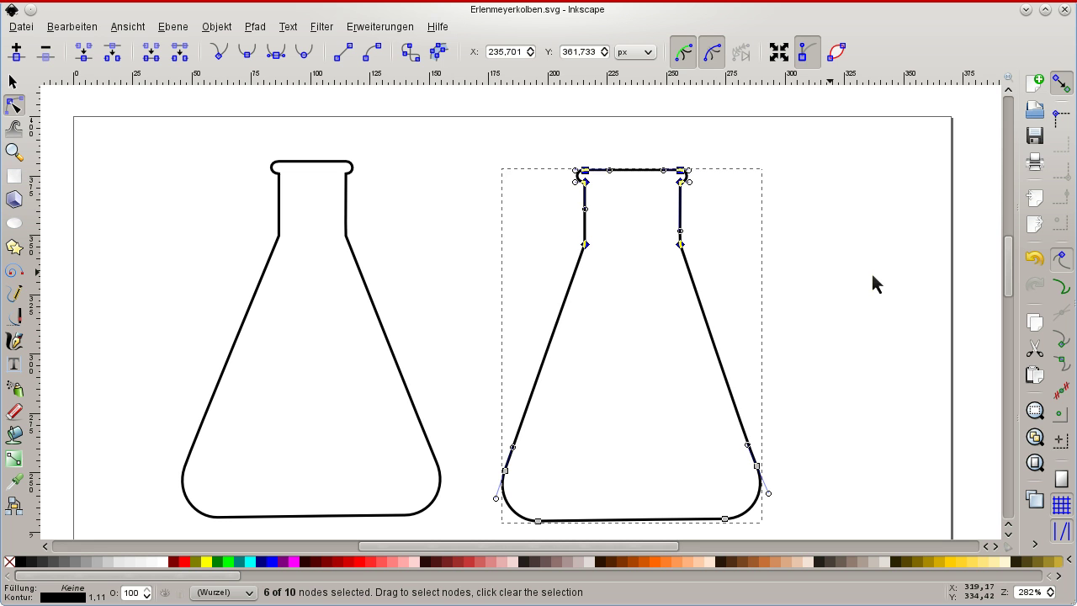
key(Down)
key(Down)
key(Down)
key(Down)
key(Down)
key(Down)
key(Down)
key(Down)
key(Down)
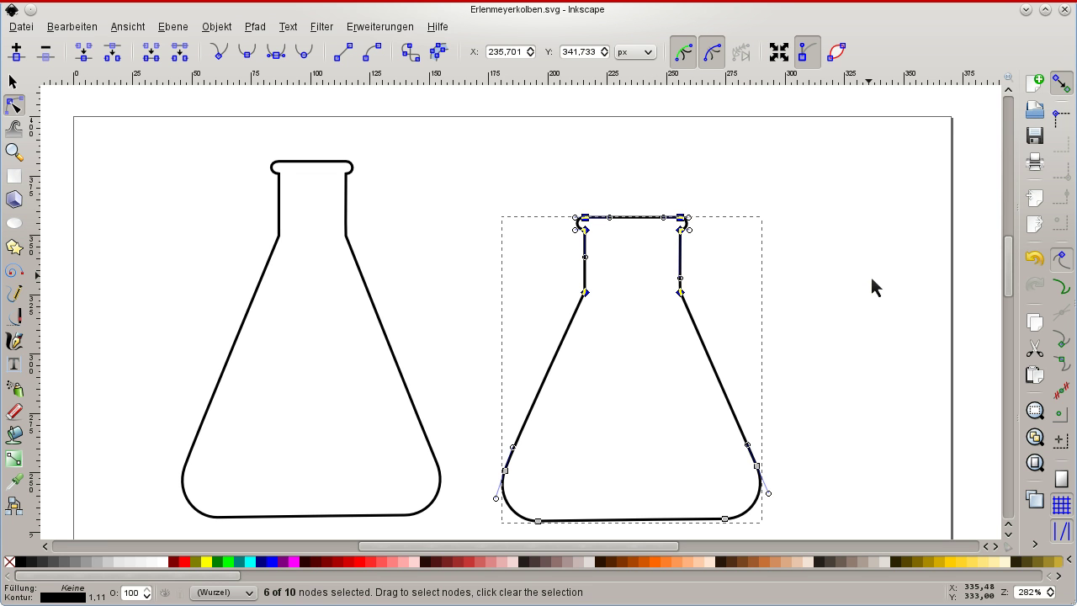
click(872, 279)
click(870, 290)
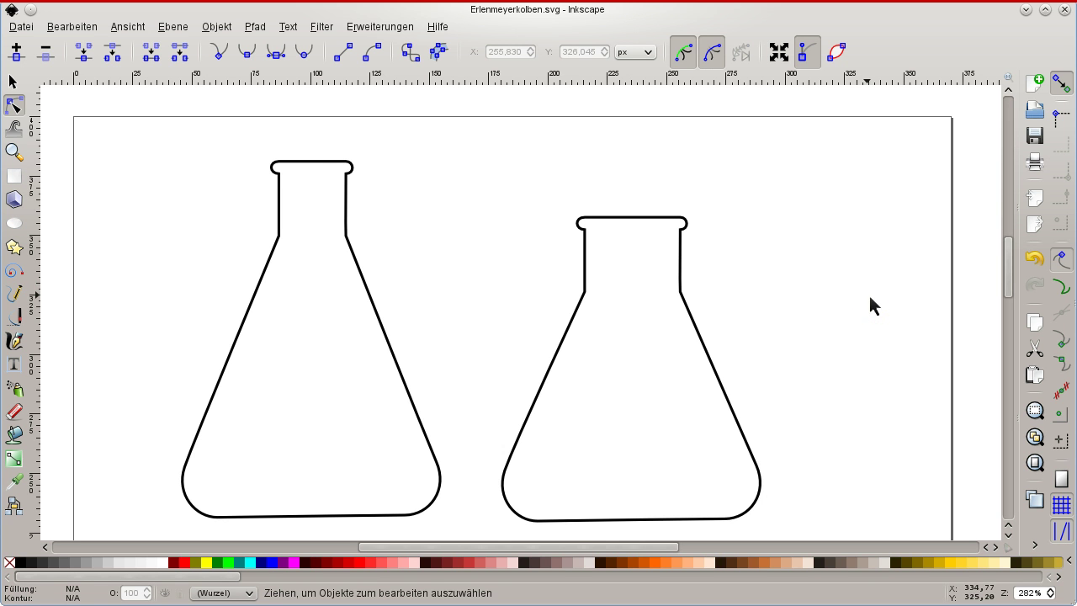
click(877, 304)
Try resizing the left flask's width, then undo it so the original stays unchanged.
click(367, 290)
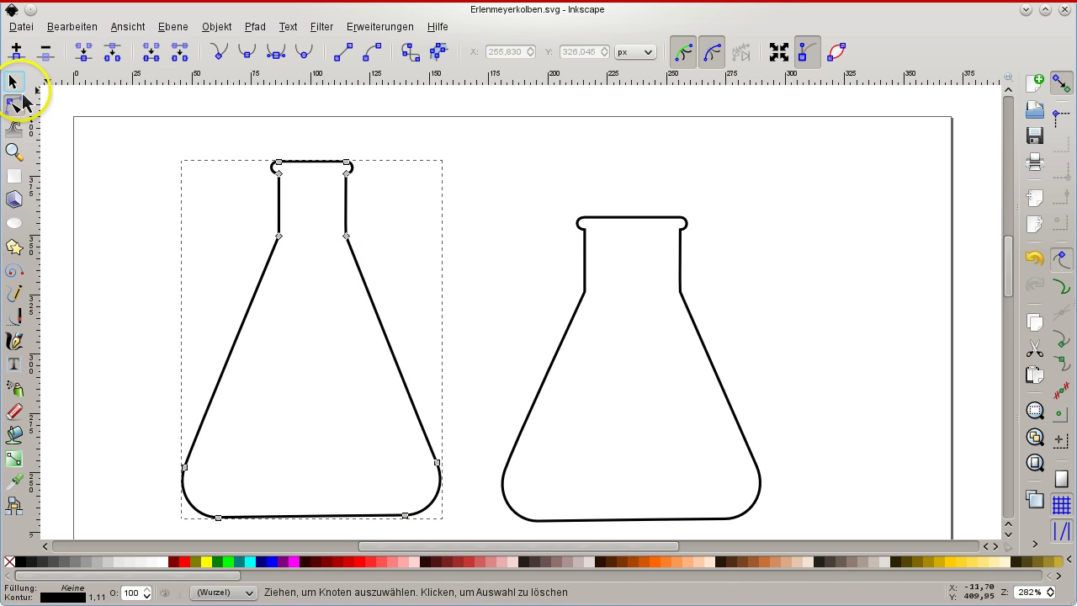
click(14, 82)
mouse_move(447, 339)
mouse_down()
mouse_move(399, 351)
mouse_move(590, 340)
mouse_move(384, 343)
mouse_up()
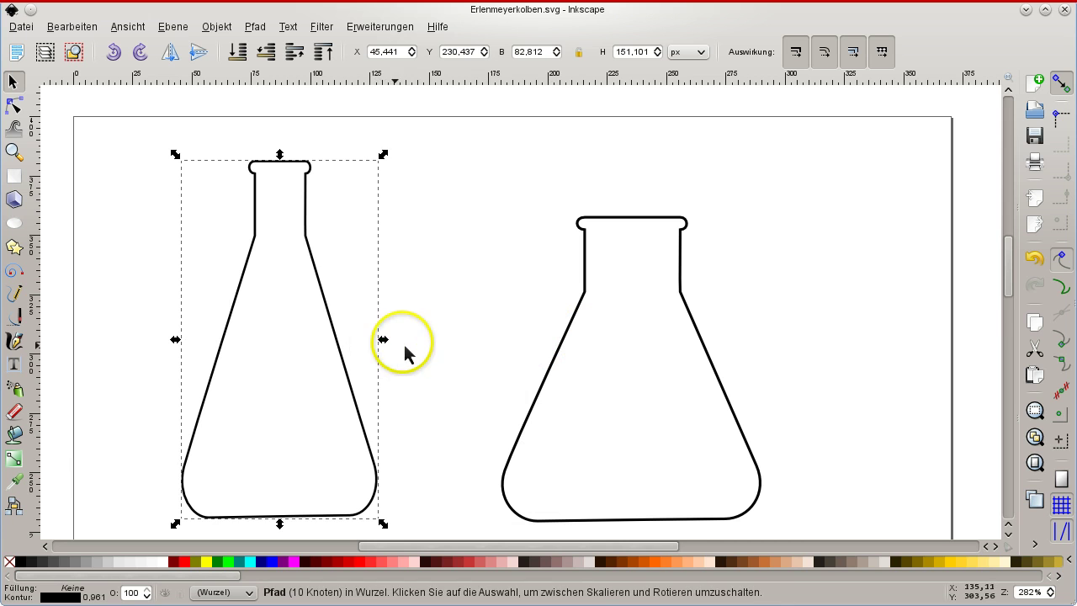
key(ctrl+z)
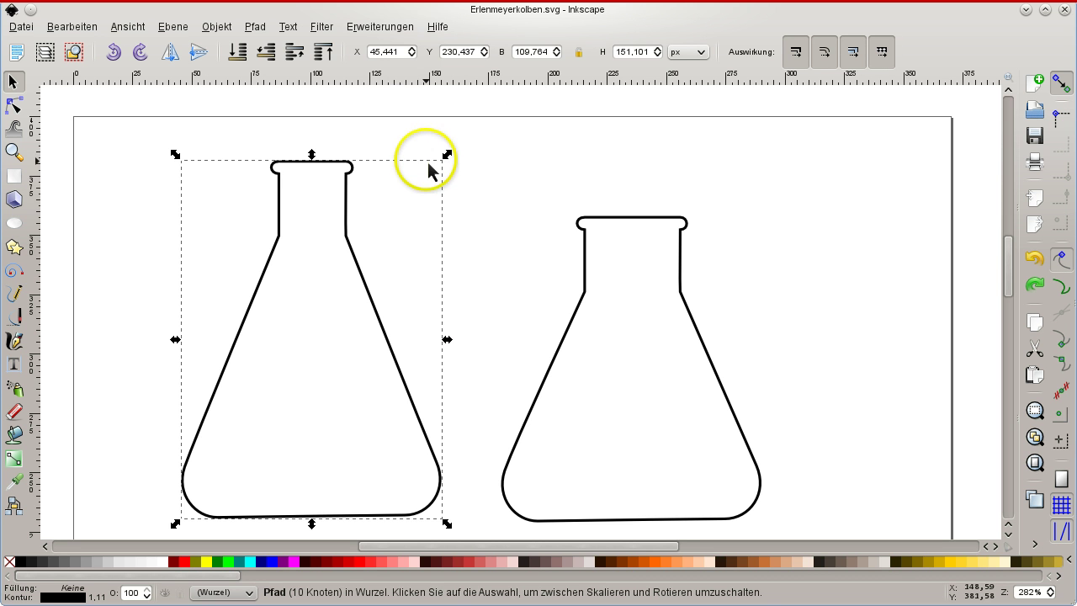
Stretch the right flask taller, rim nearly level with the left, and slightly narrower.
click(626, 227)
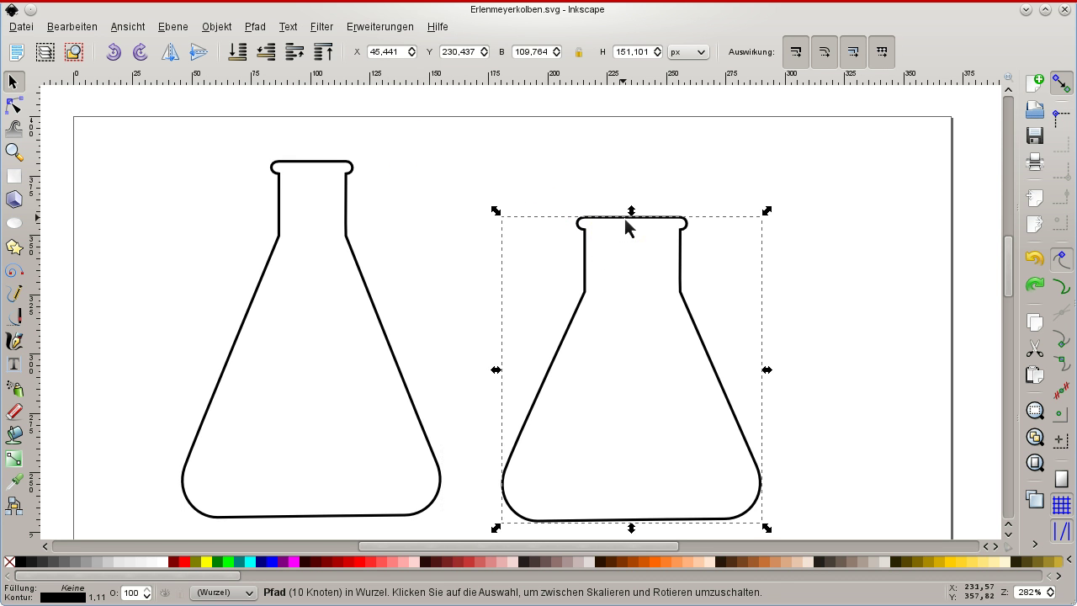
mouse_move(631, 210)
mouse_down()
mouse_move(632, 165)
mouse_move(639, 201)
mouse_move(641, 166)
mouse_up()
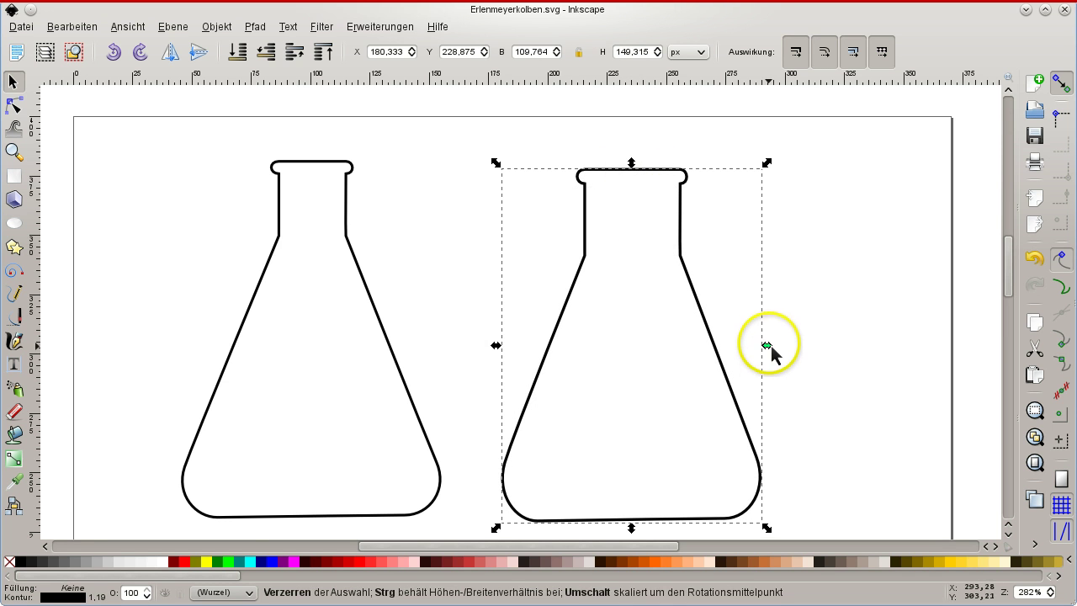
drag(764, 345, 760, 345)
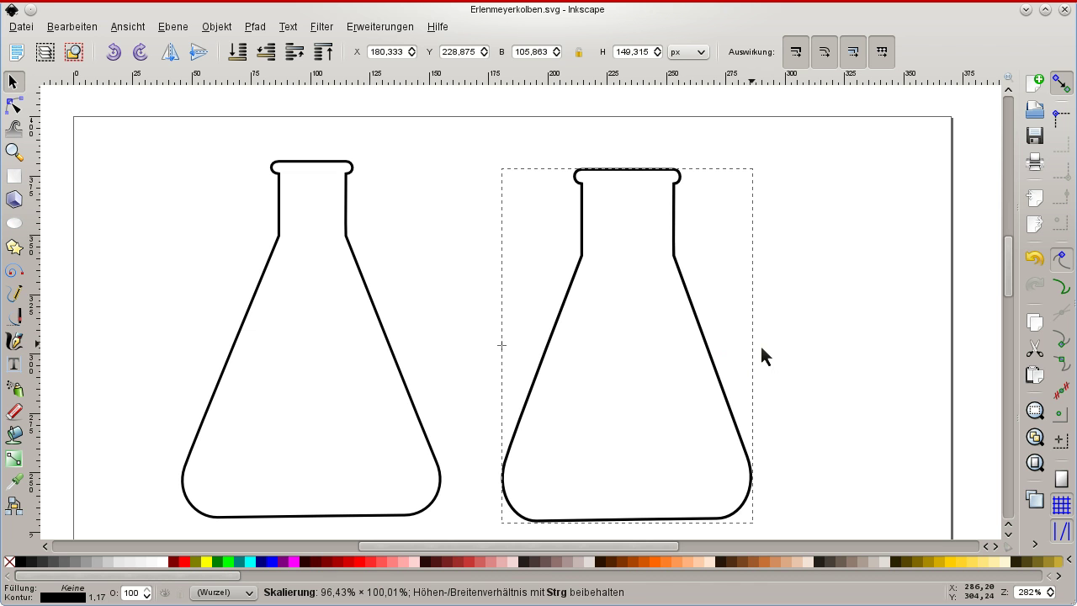
click(800, 356)
click(143, 567)
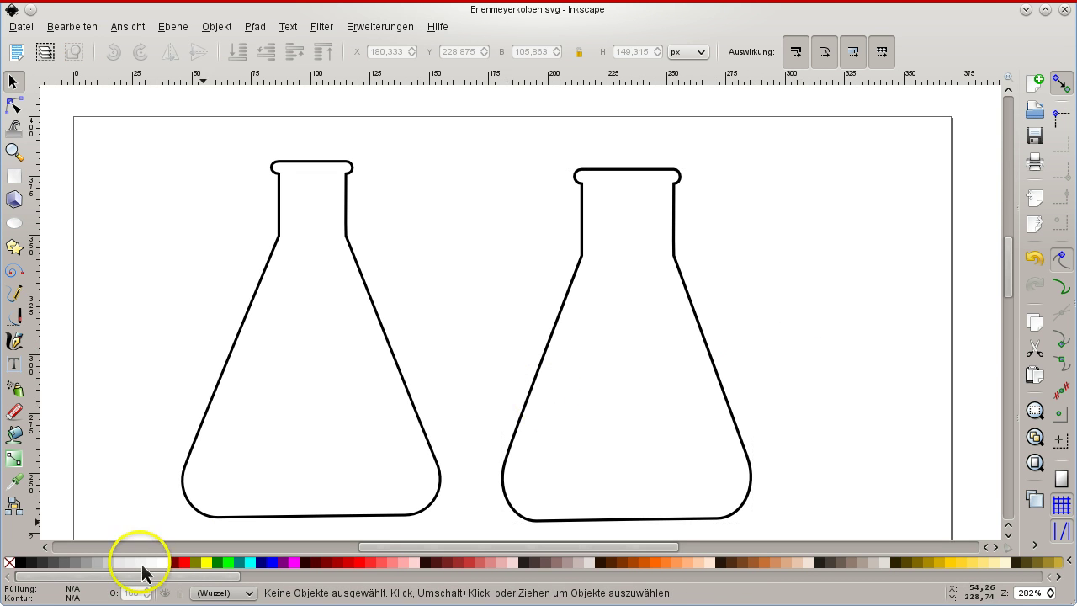
click(396, 353)
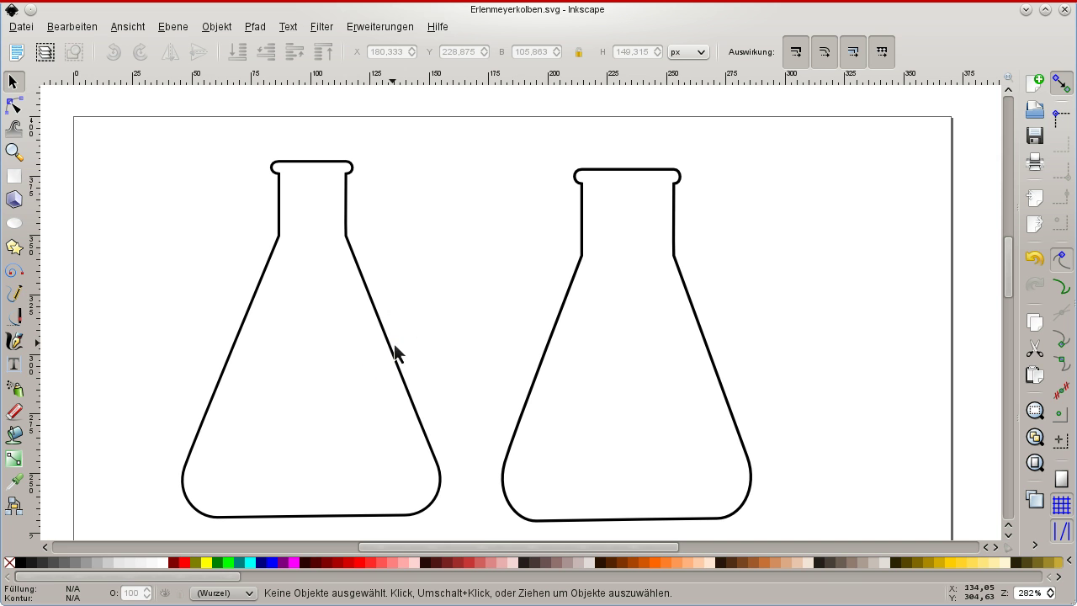
click(409, 358)
click(476, 376)
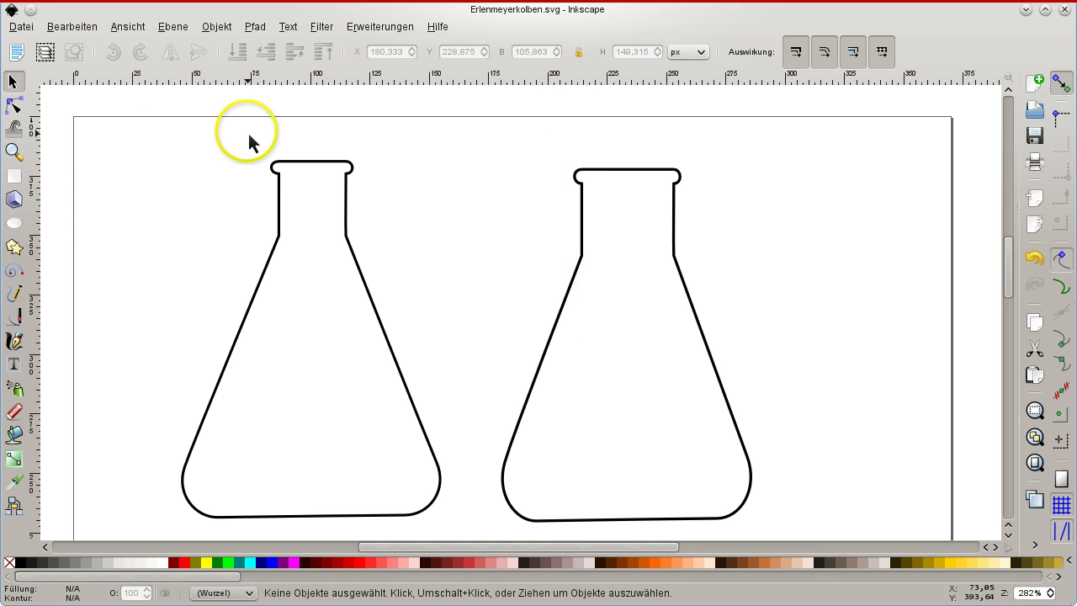
Select the right flask's left neck nodes and nudge them left with the arrow keys.
click(15, 105)
click(580, 200)
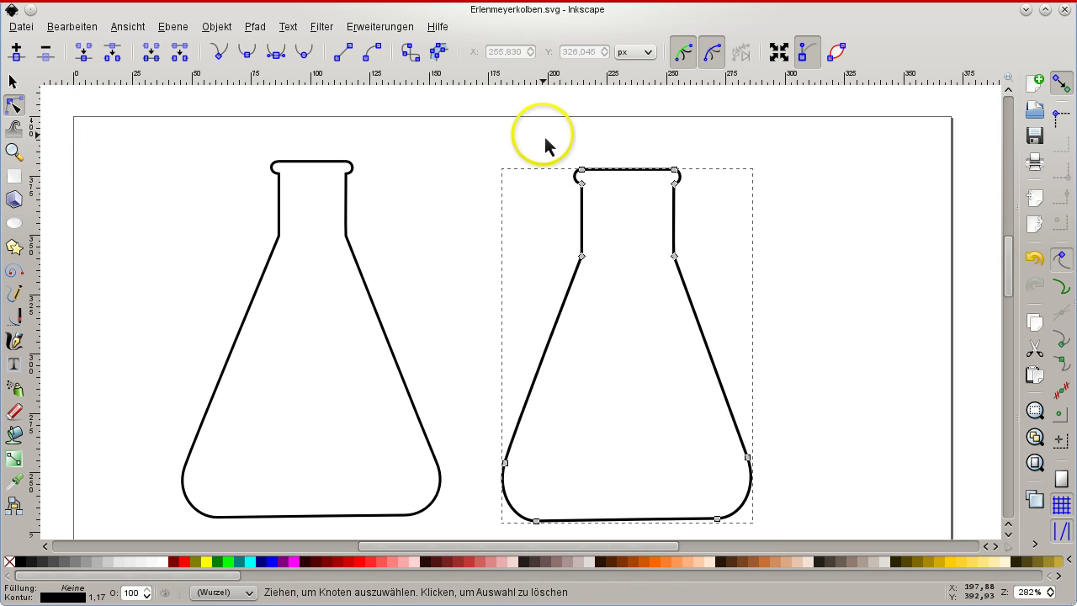
drag(543, 135, 602, 282)
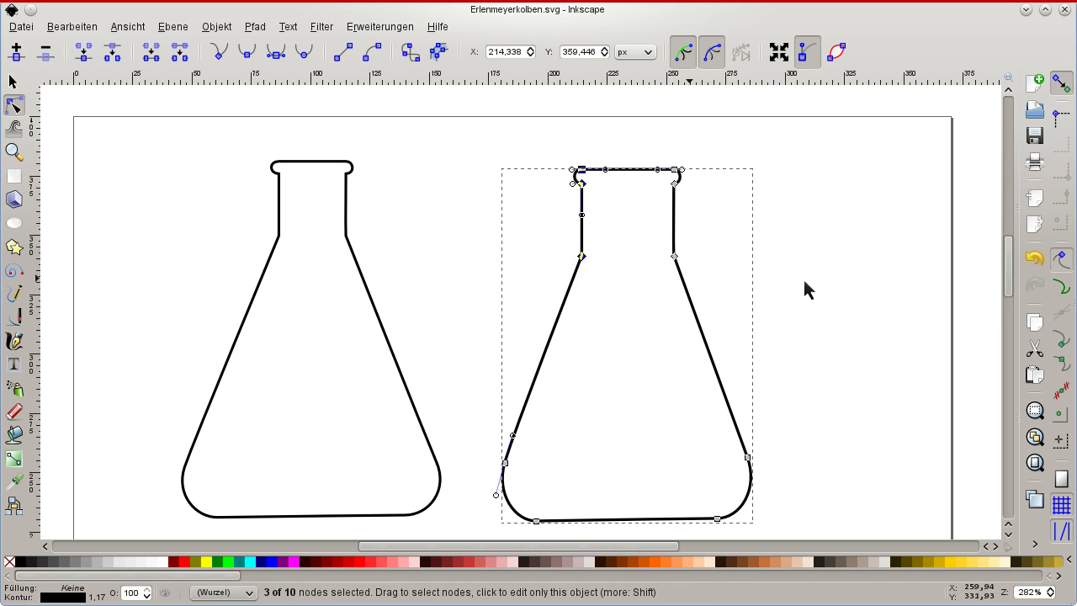
key(Left)
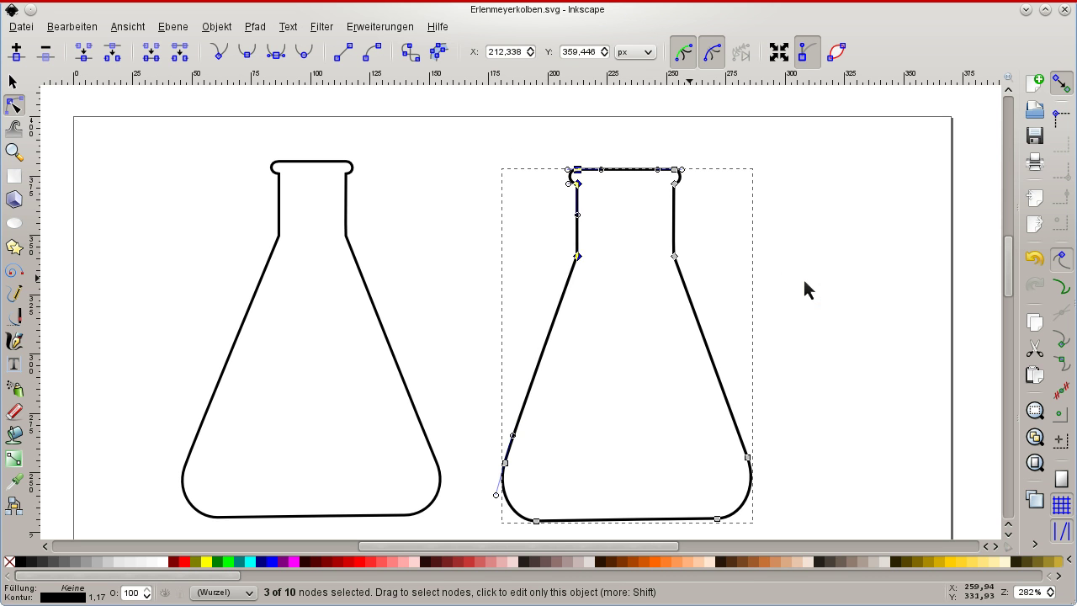
key(Left)
key(Left)
key(Right)
key(Right)
Test larger Shift+arrow moves of the left neck nodes, settling them 2 px left.
key(shift)
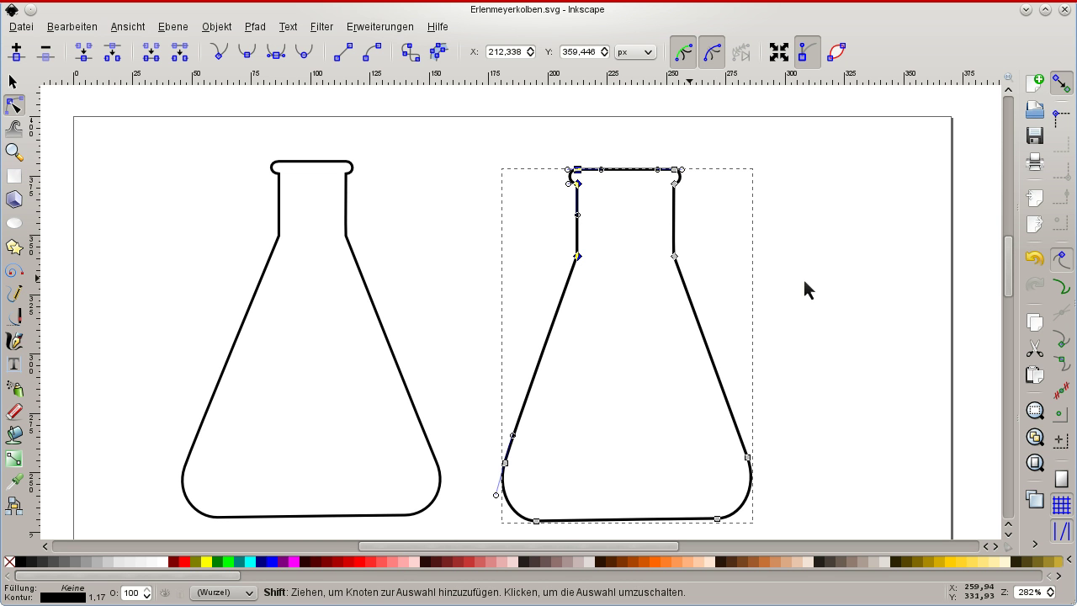
key(shift+Left)
key(shift+Left)
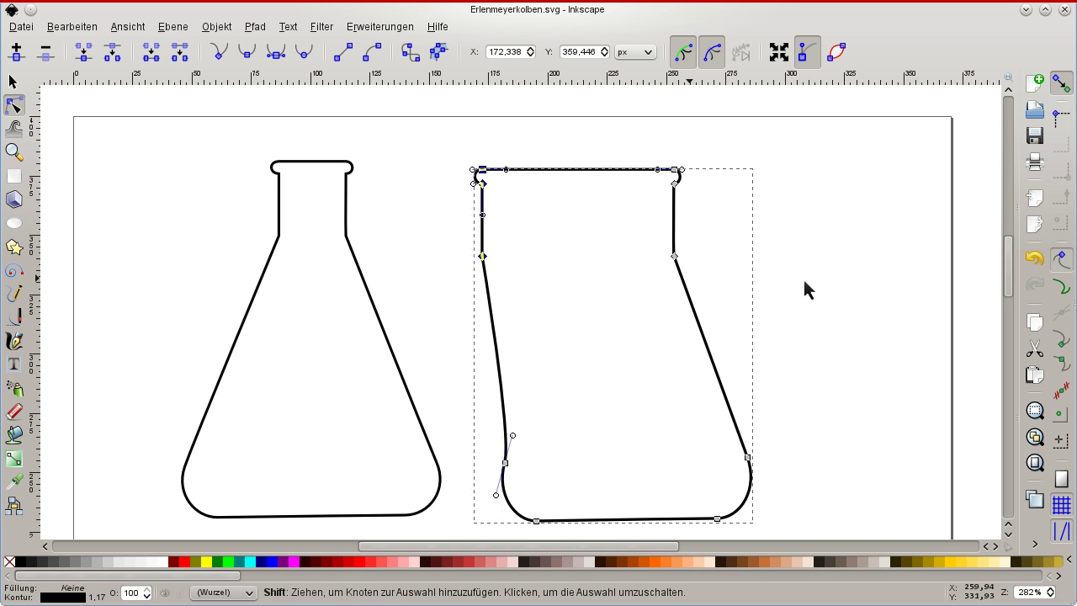
key(shift+Right)
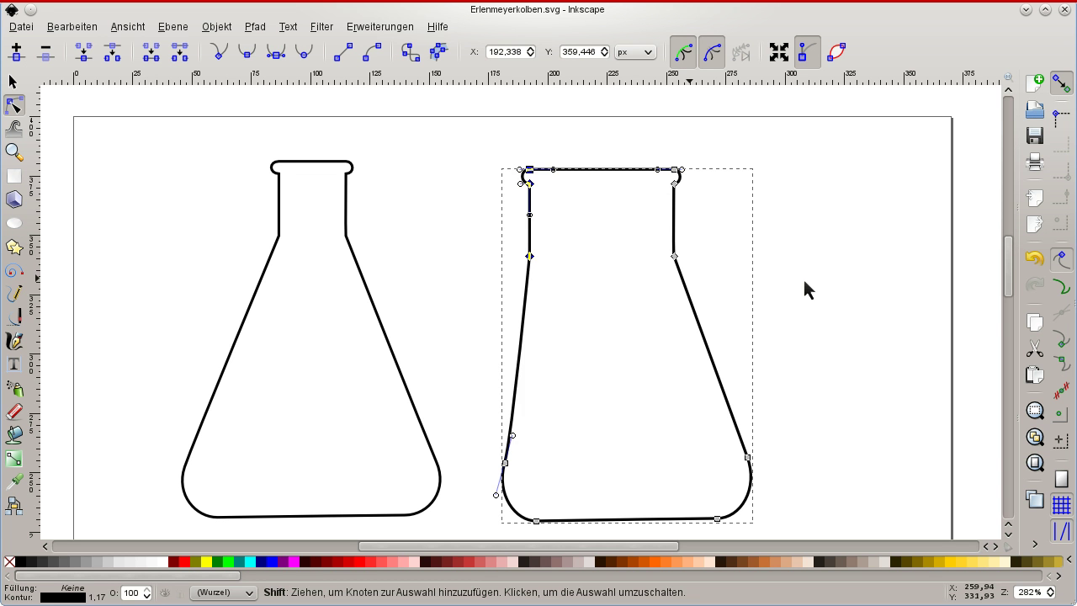
key(shift+Right)
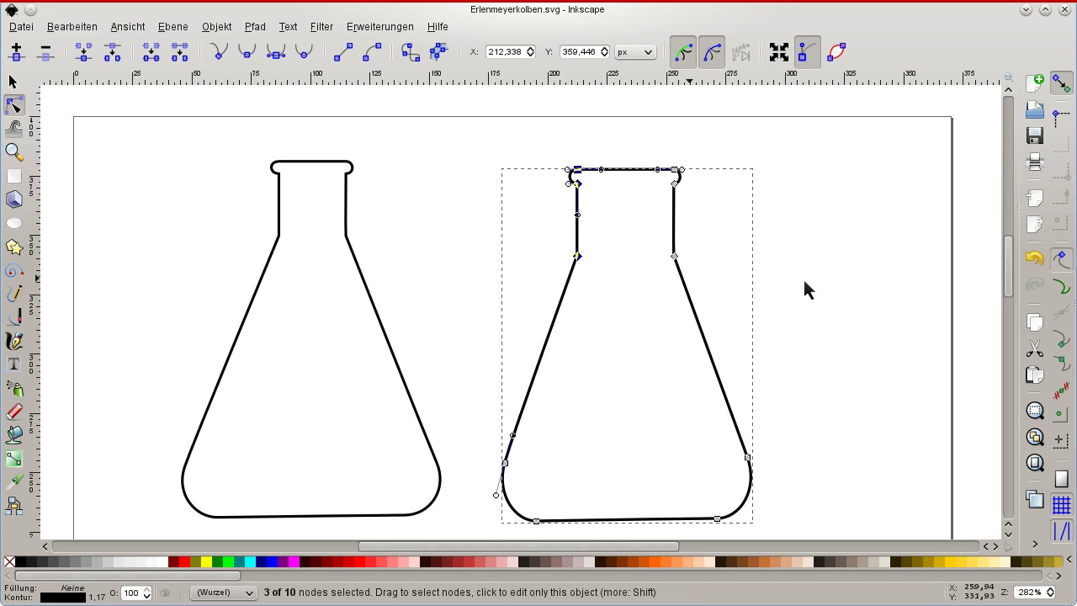
scroll(804, 283, left, 1)
scroll(804, 289, right, 1)
scroll(805, 289, left, 1)
scroll(804, 288, left, 1)
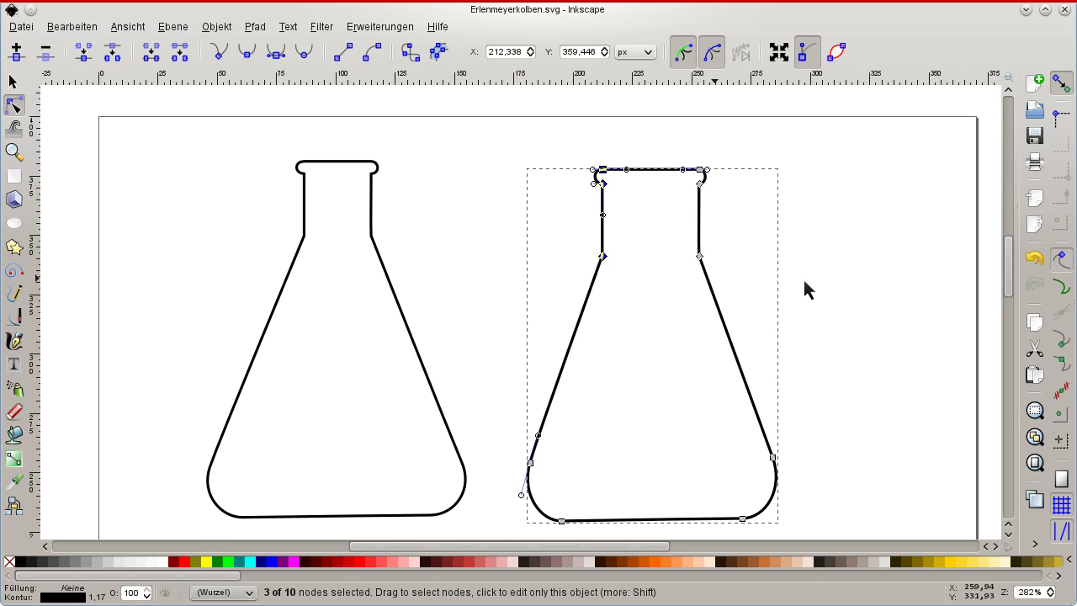
scroll(804, 289, right, 1)
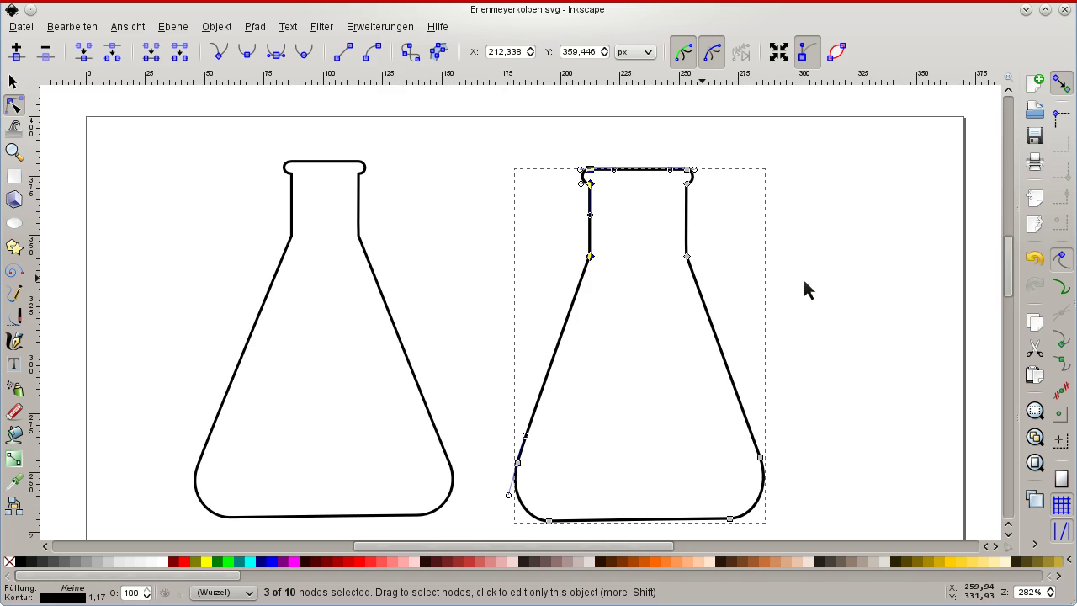
Nudge the left neck nodes marginally right and return to the Openclipart page in Firefox.
key(alt+Right)
key(alt+Right)
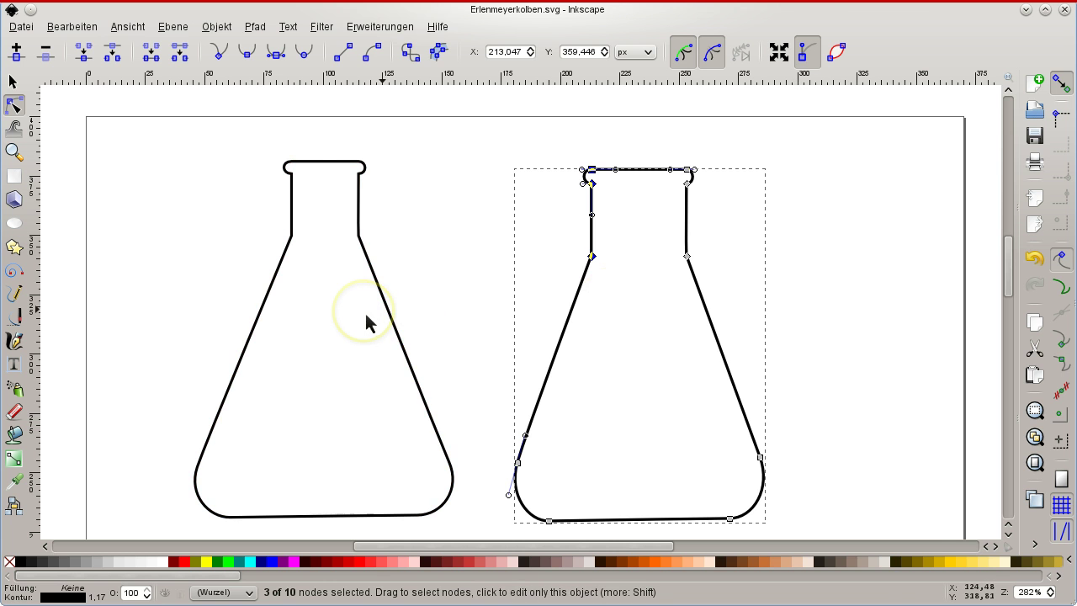
key(alt+Tab)
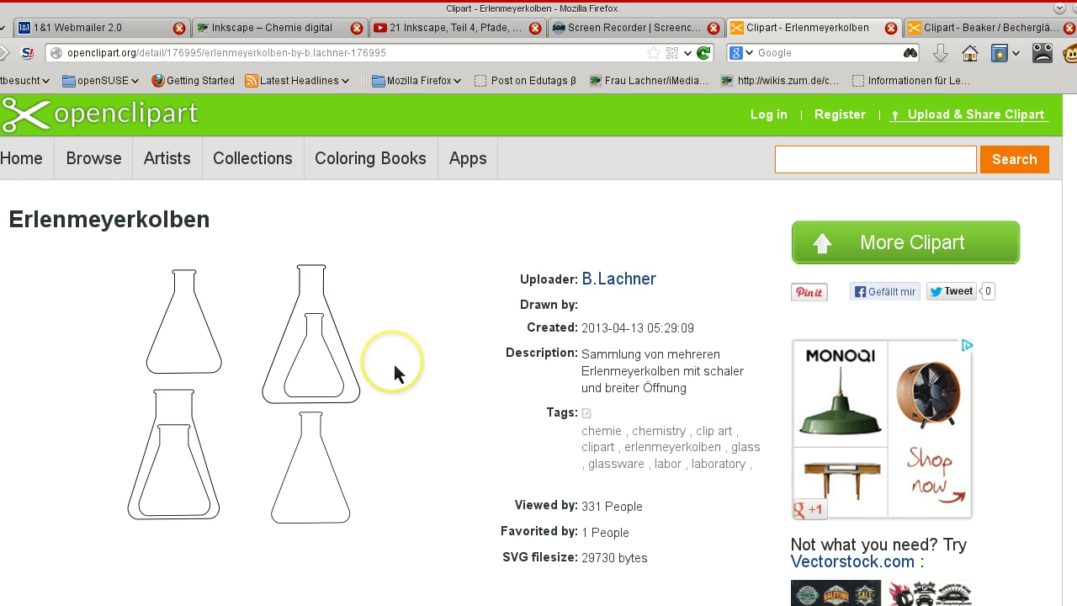
scroll(394, 364, down, 1)
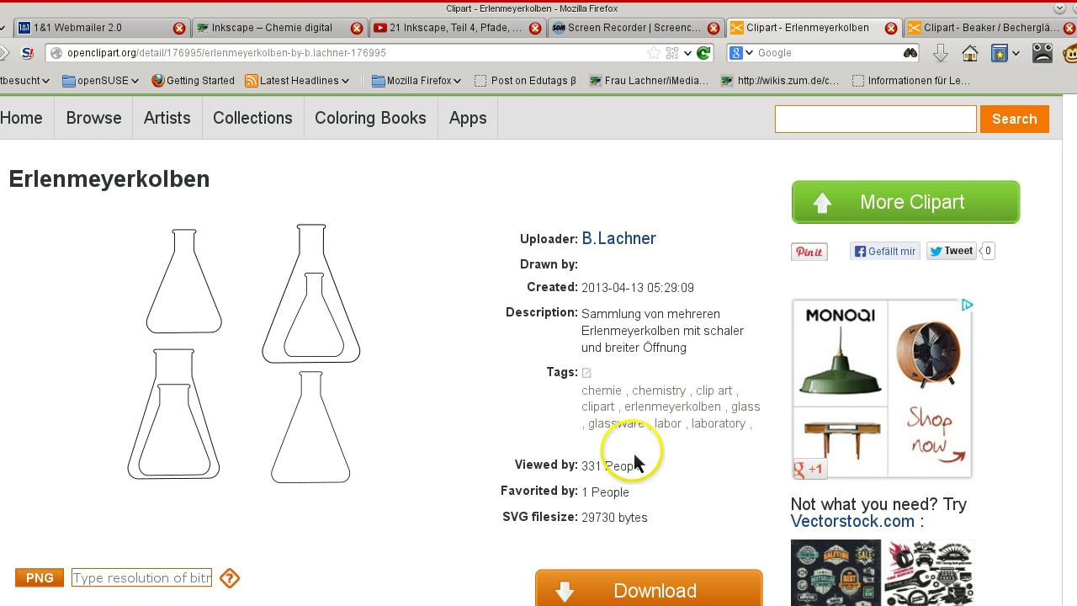